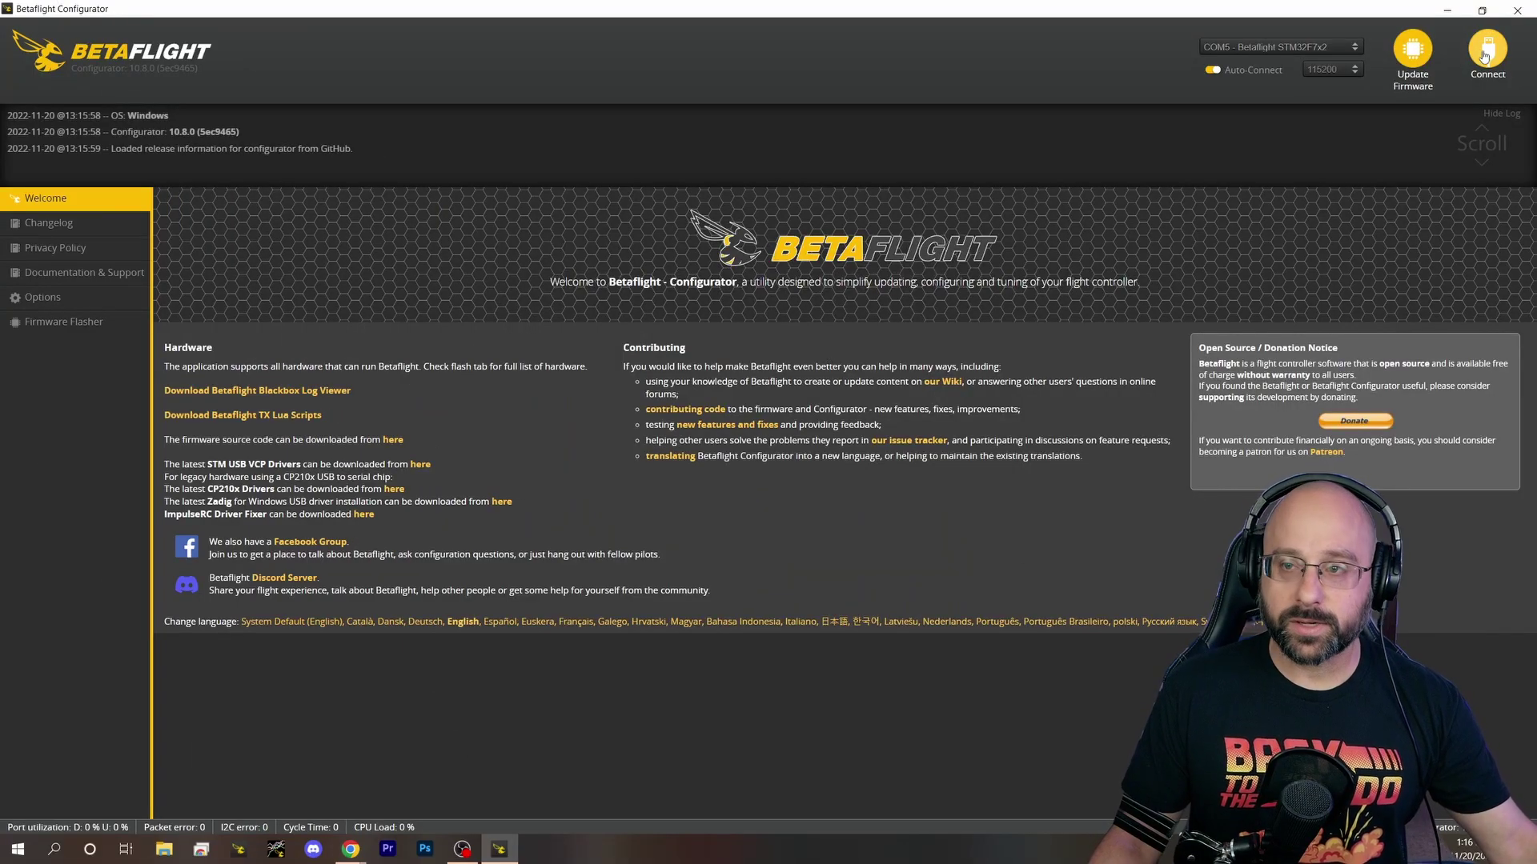
- Connect to the flight controller and open the firmware flasher
{"action": "left_click", "coordinate": [1485, 54]}
{"action": "left_click", "coordinate": [404, 487]}
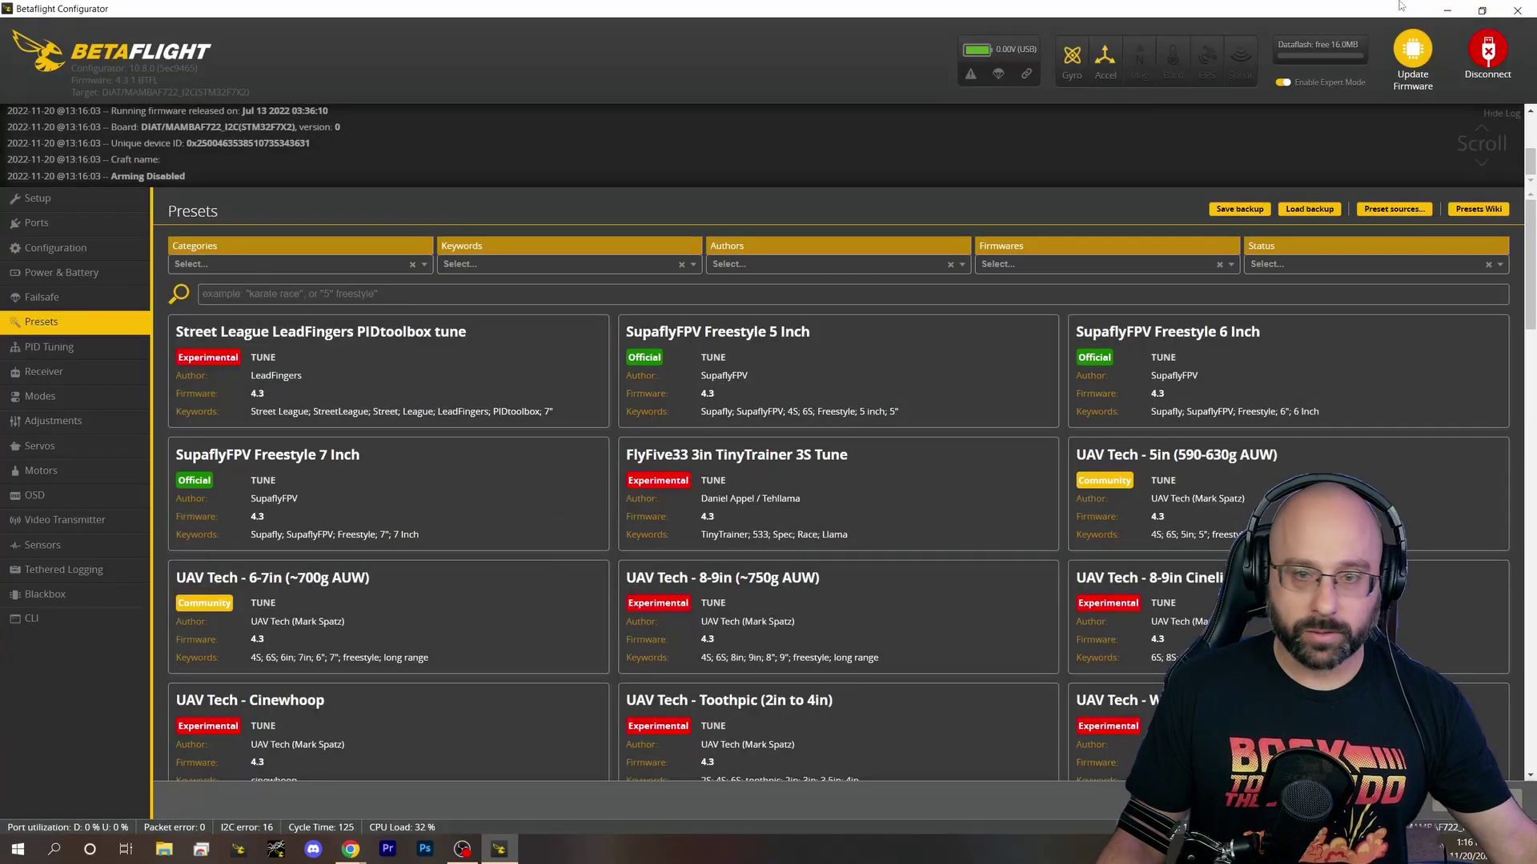
{"action": "left_click", "coordinate": [1403, 67]}
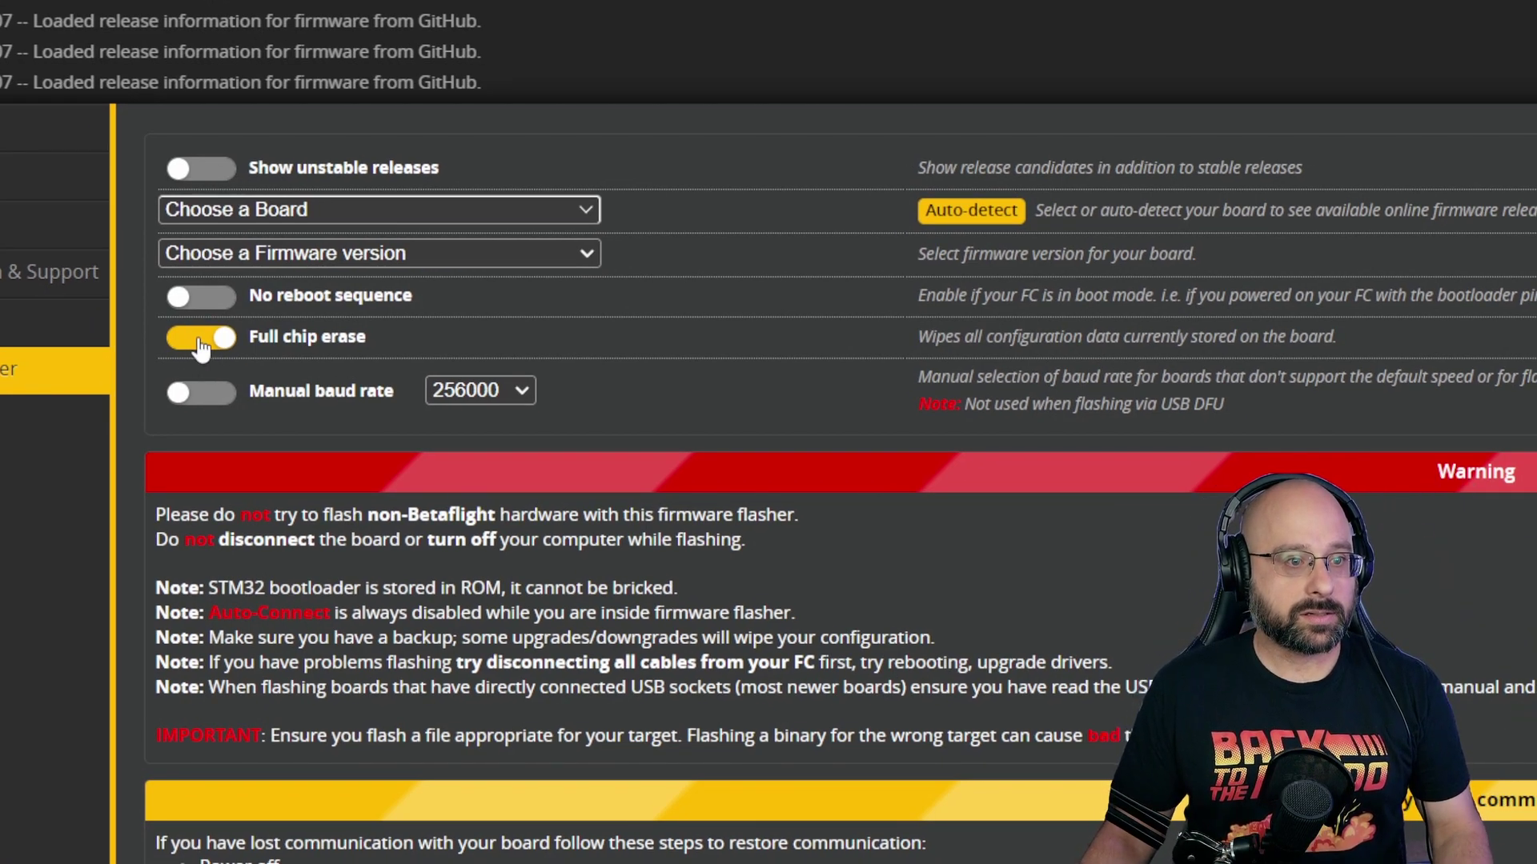
- Search the board targets for matek and choose MATEKF405STD as the board to flash
{"action": "left_click", "coordinate": [279, 202]}
{"action": "left_click", "coordinate": [278, 202]}
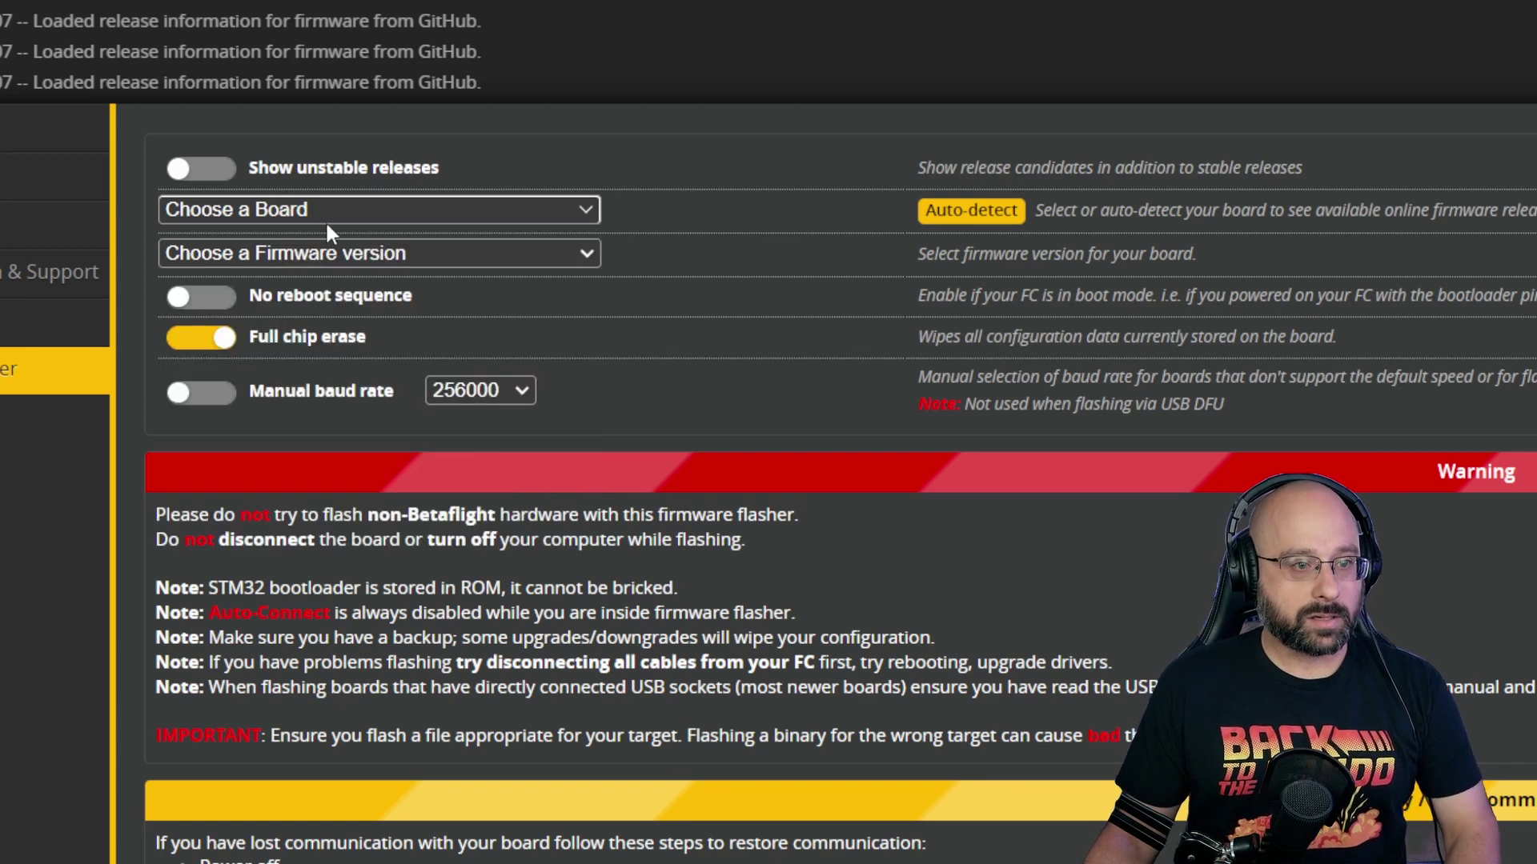
{"action": "left_click", "coordinate": [317, 205]}
{"action": "type", "text": "matek"}
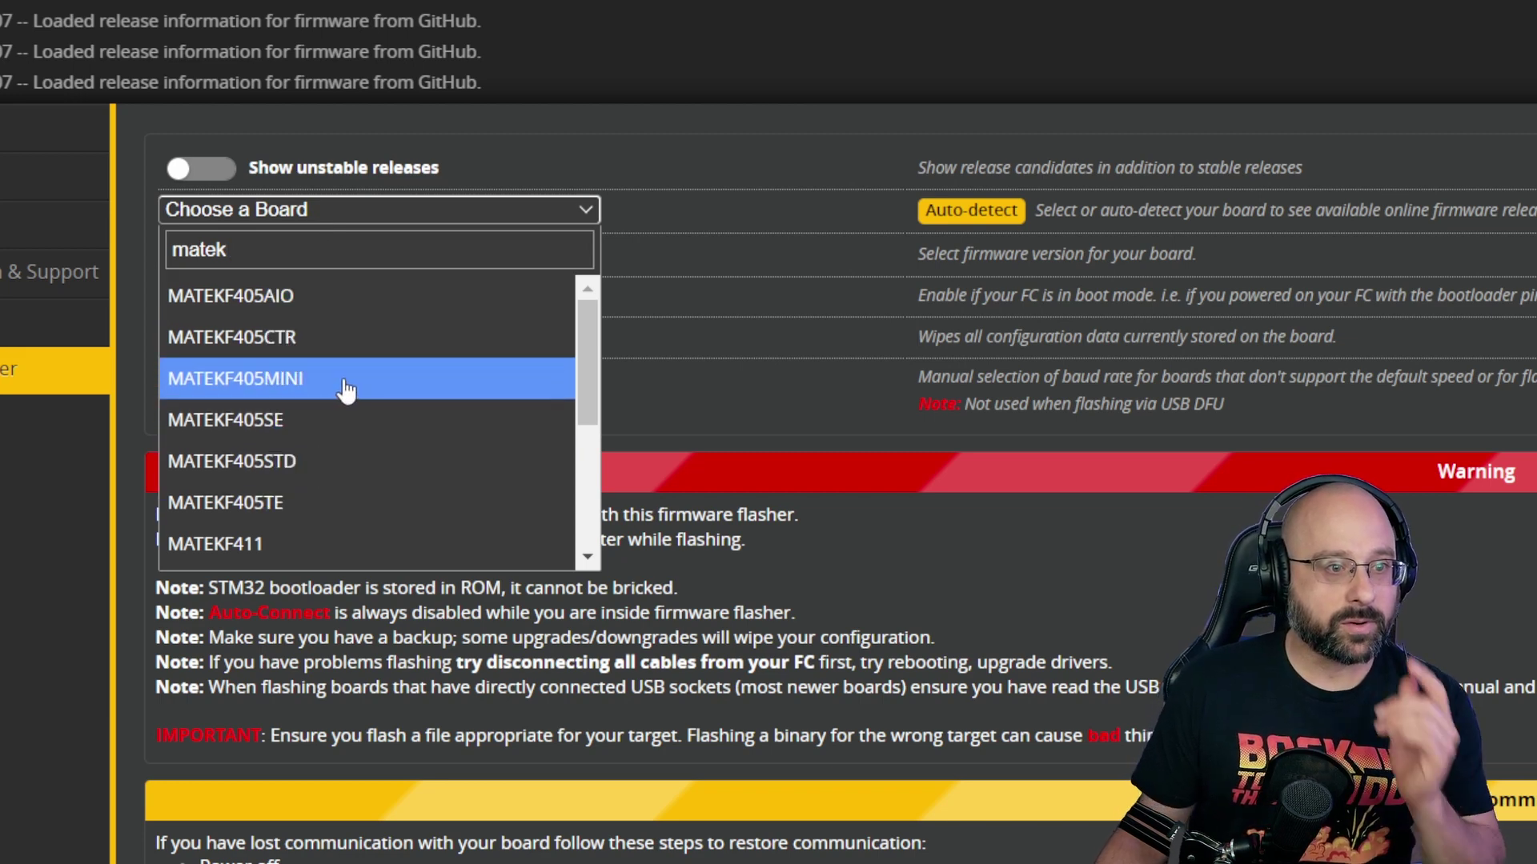
{"action": "scroll", "coordinate": [400, 372], "scroll_direction": "down", "scroll_amount": 2}
{"action": "scroll", "coordinate": [400, 372], "scroll_direction": "down", "scroll_amount": 2}
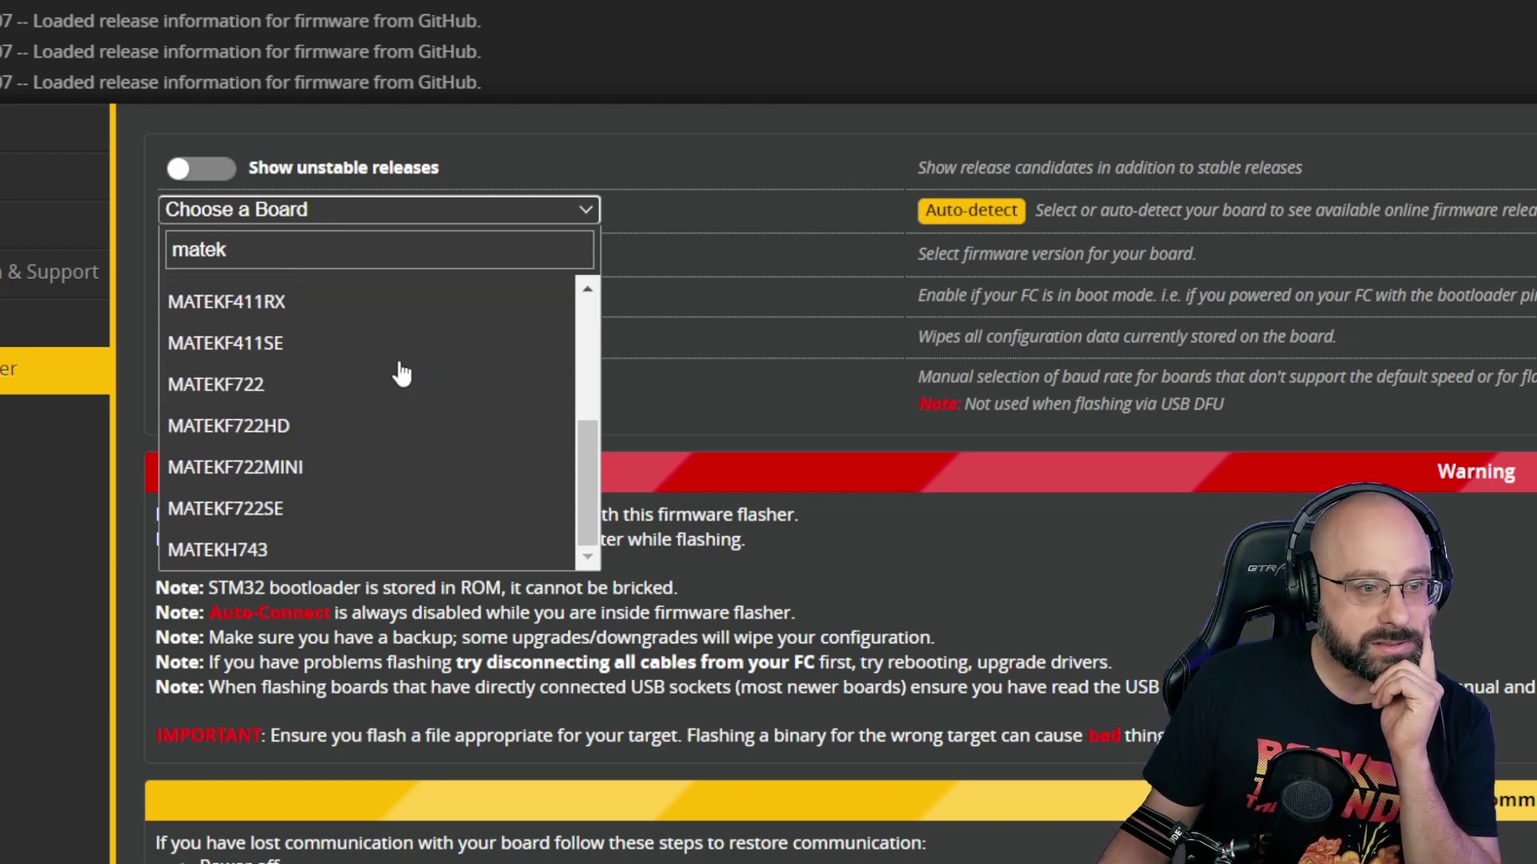
{"action": "scroll", "coordinate": [394, 365], "scroll_direction": "up", "scroll_amount": 5}
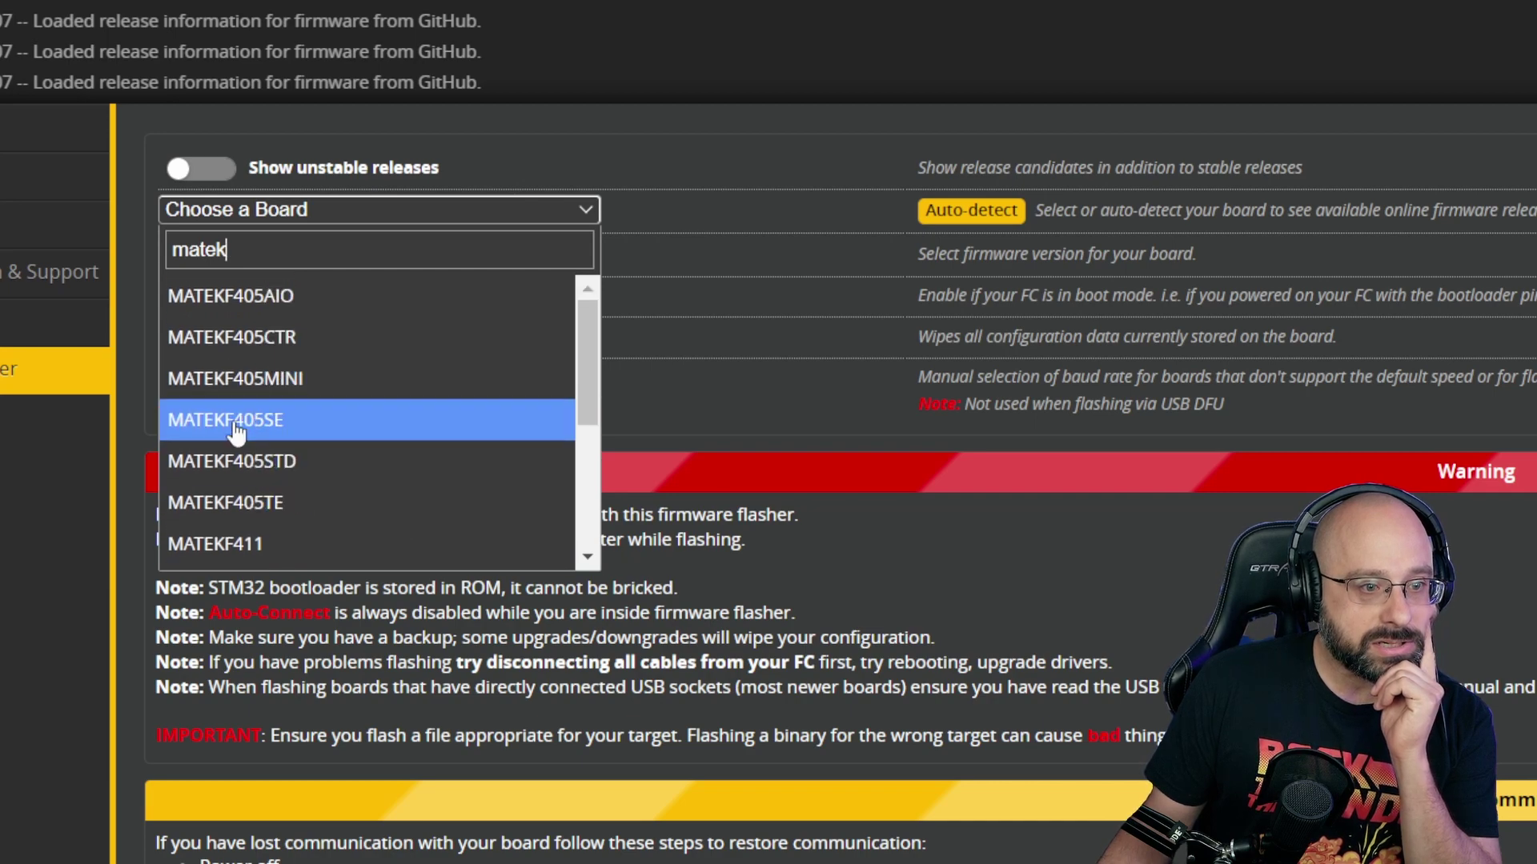
{"action": "left_click", "coordinate": [317, 462]}
- Check the firmware versions offered for the MATEKF405STD board, reselecting that target in between
{"action": "left_click", "coordinate": [253, 250]}
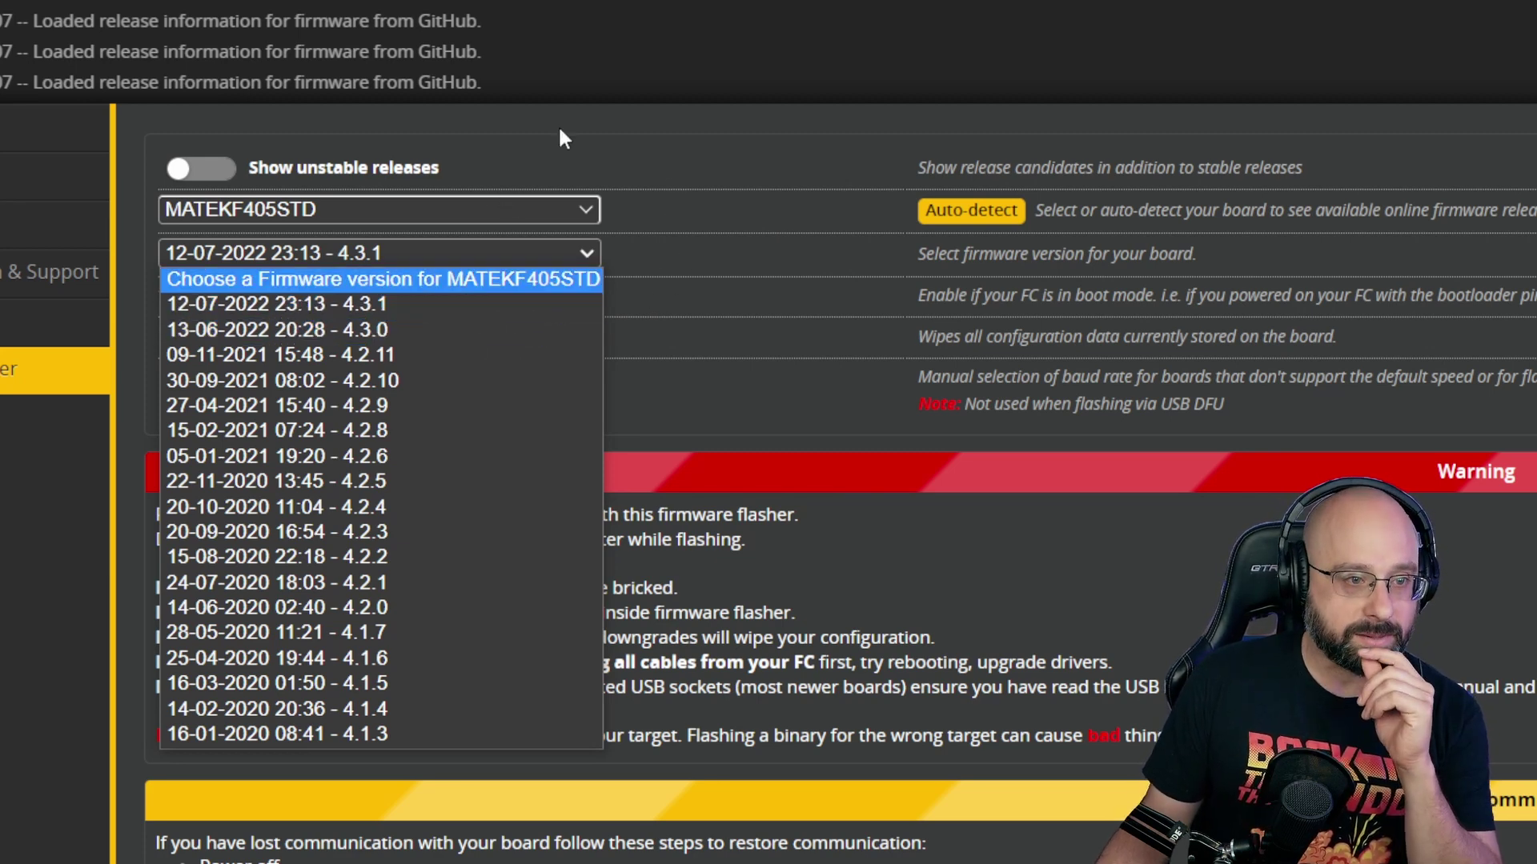
{"action": "left_click", "coordinate": [389, 206]}
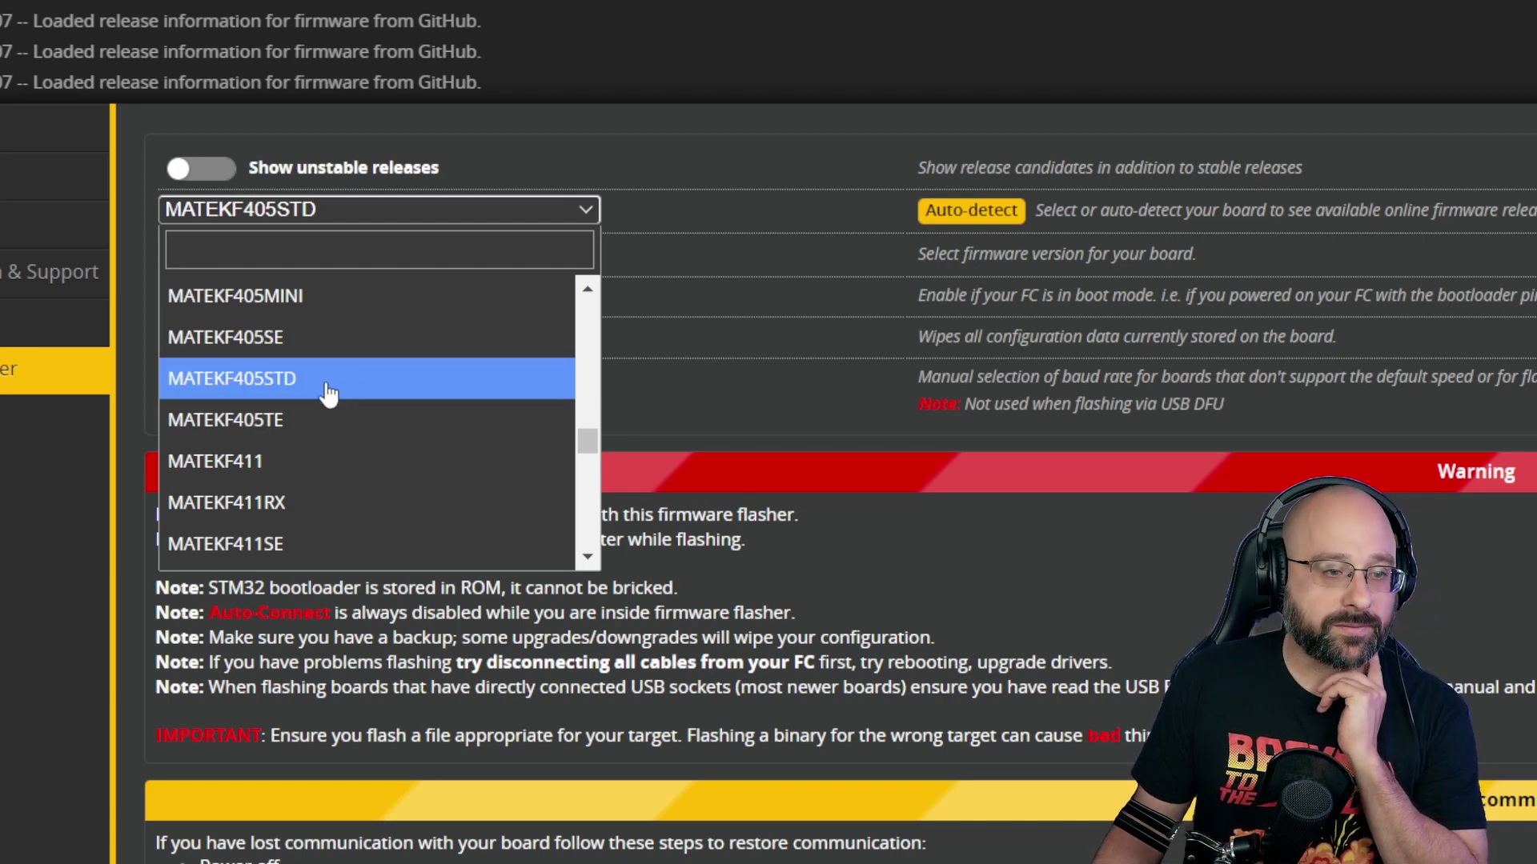
{"action": "left_click", "coordinate": [248, 380]}
{"action": "left_click", "coordinate": [241, 254]}
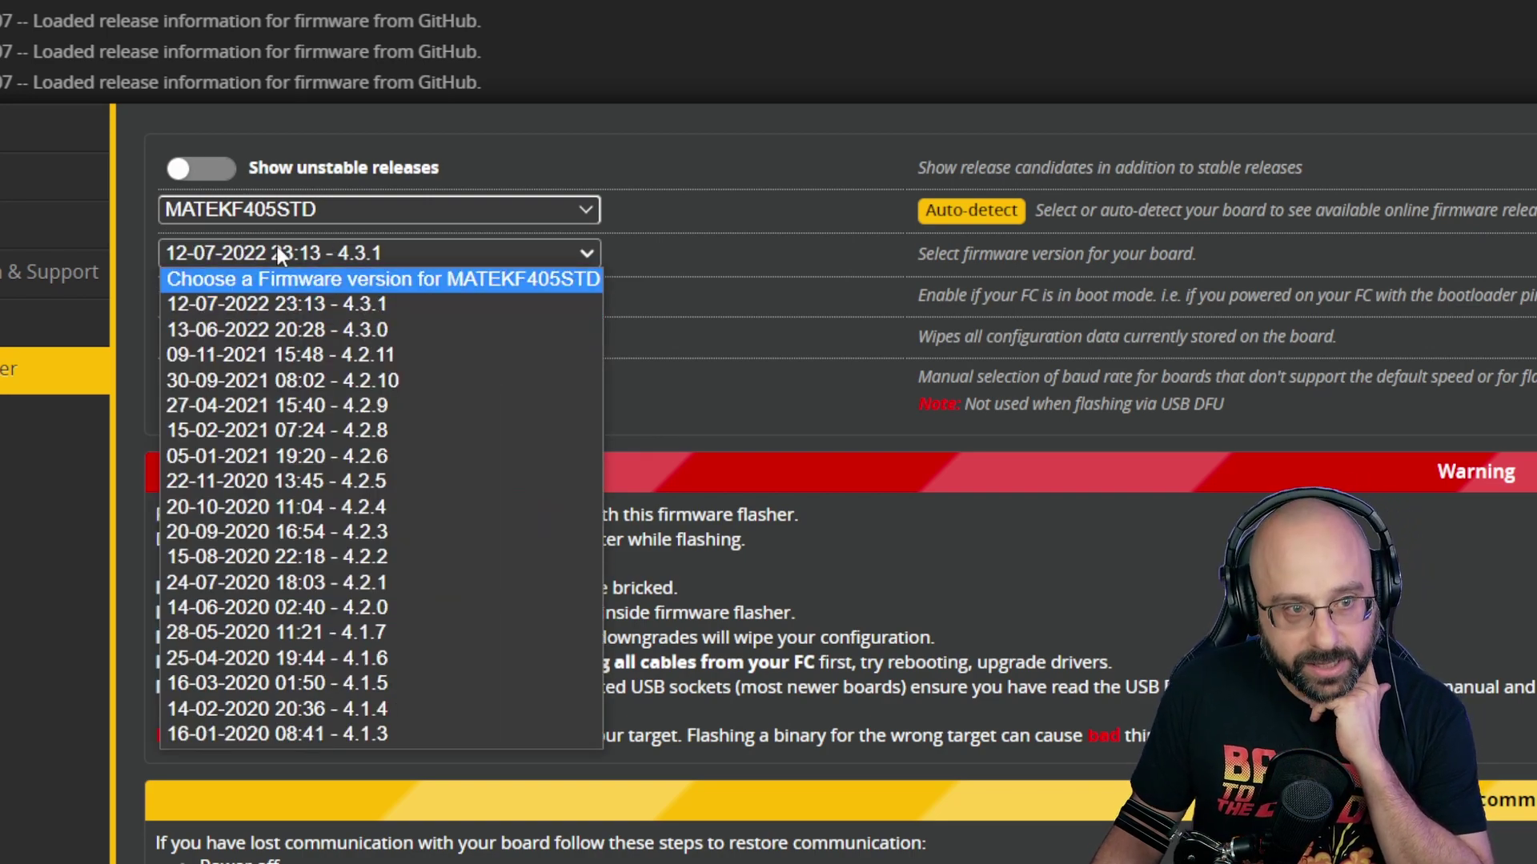
- Browse the unfiltered list of board targets, including the MATEK, NBD, JBF7 and JHEF entries
{"action": "left_click", "coordinate": [250, 211]}
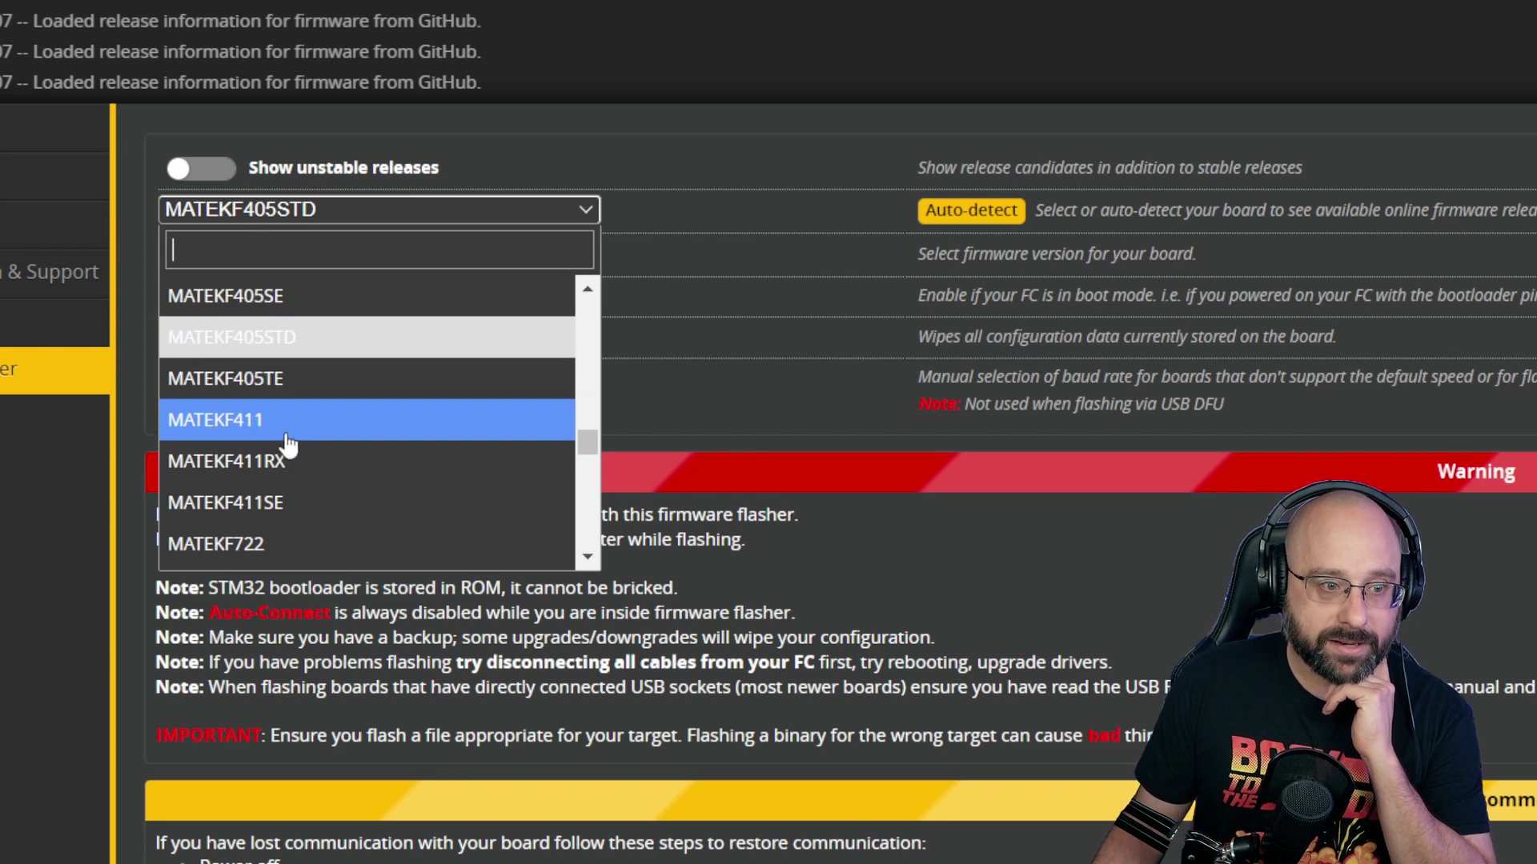
{"action": "scroll", "coordinate": [353, 503], "scroll_direction": "down", "scroll_amount": 5}
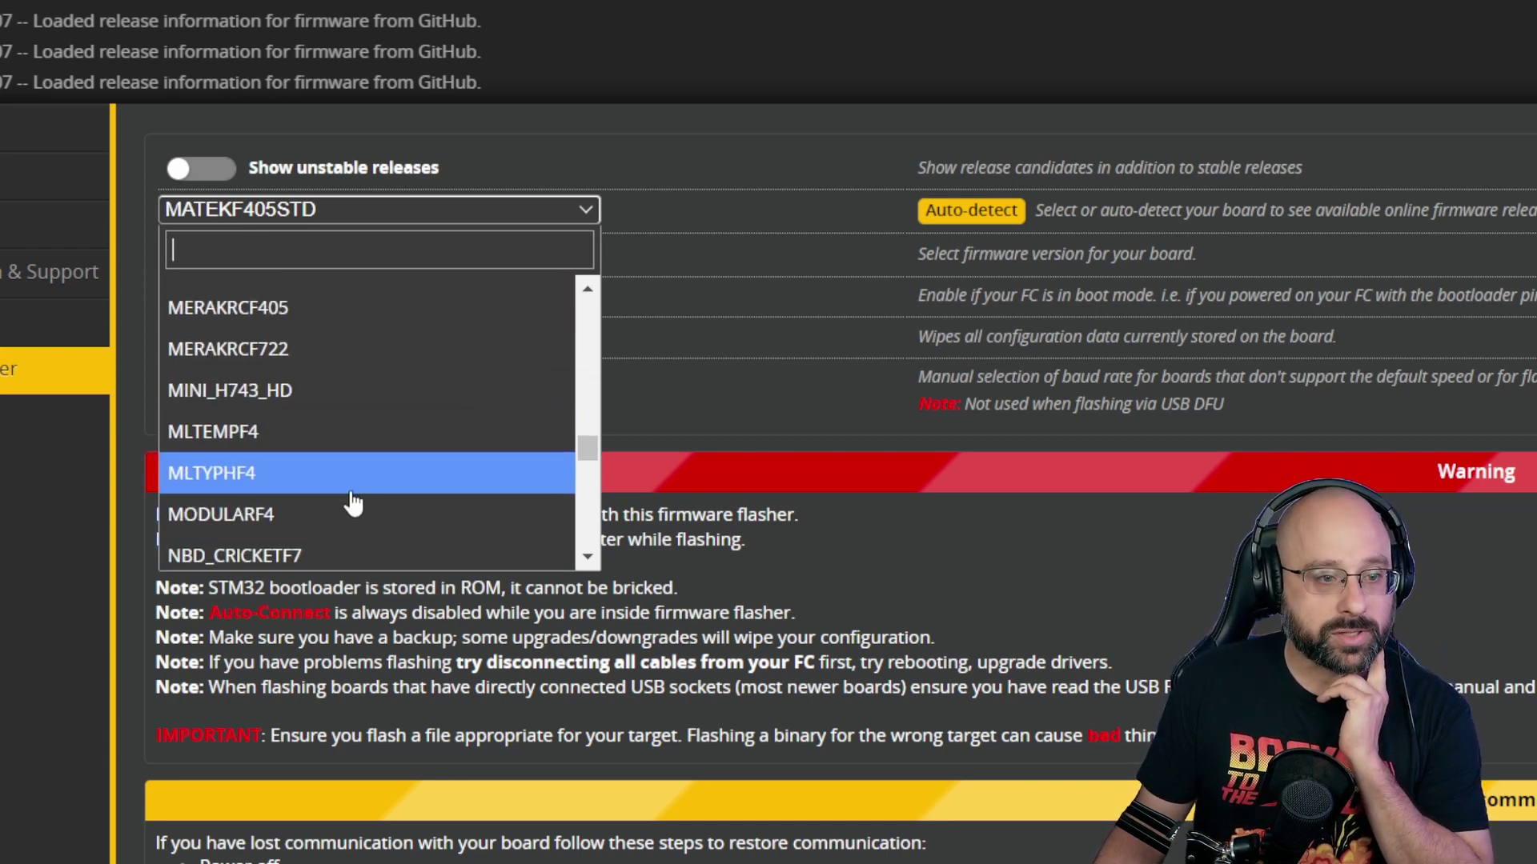
{"action": "scroll", "coordinate": [353, 496], "scroll_direction": "down", "scroll_amount": 2}
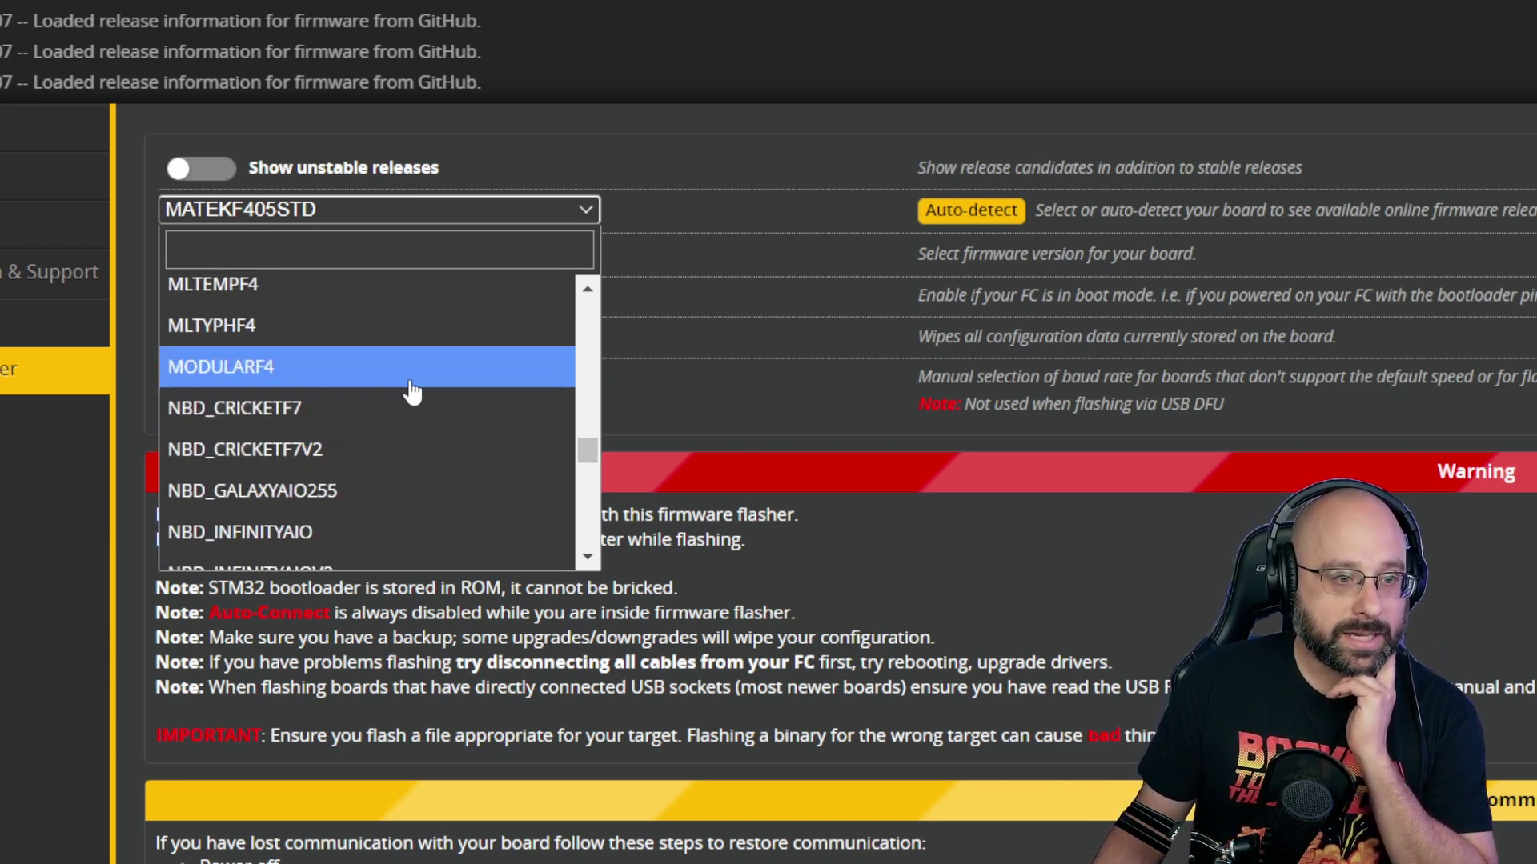
{"action": "scroll", "coordinate": [411, 392], "scroll_direction": "down", "scroll_amount": 5}
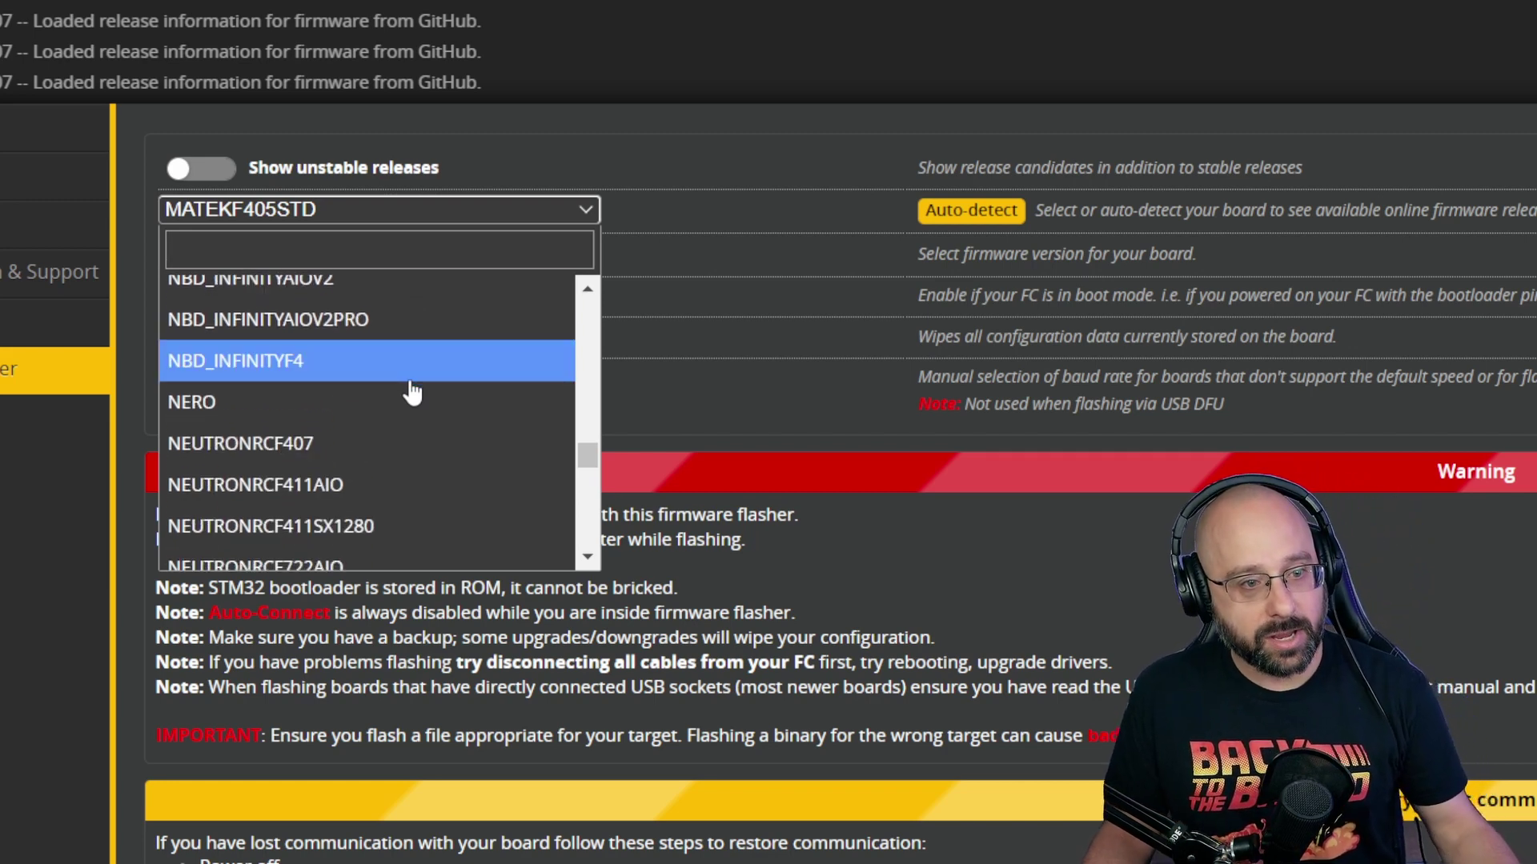
{"action": "scroll", "coordinate": [412, 392], "scroll_direction": "up", "scroll_amount": 20}
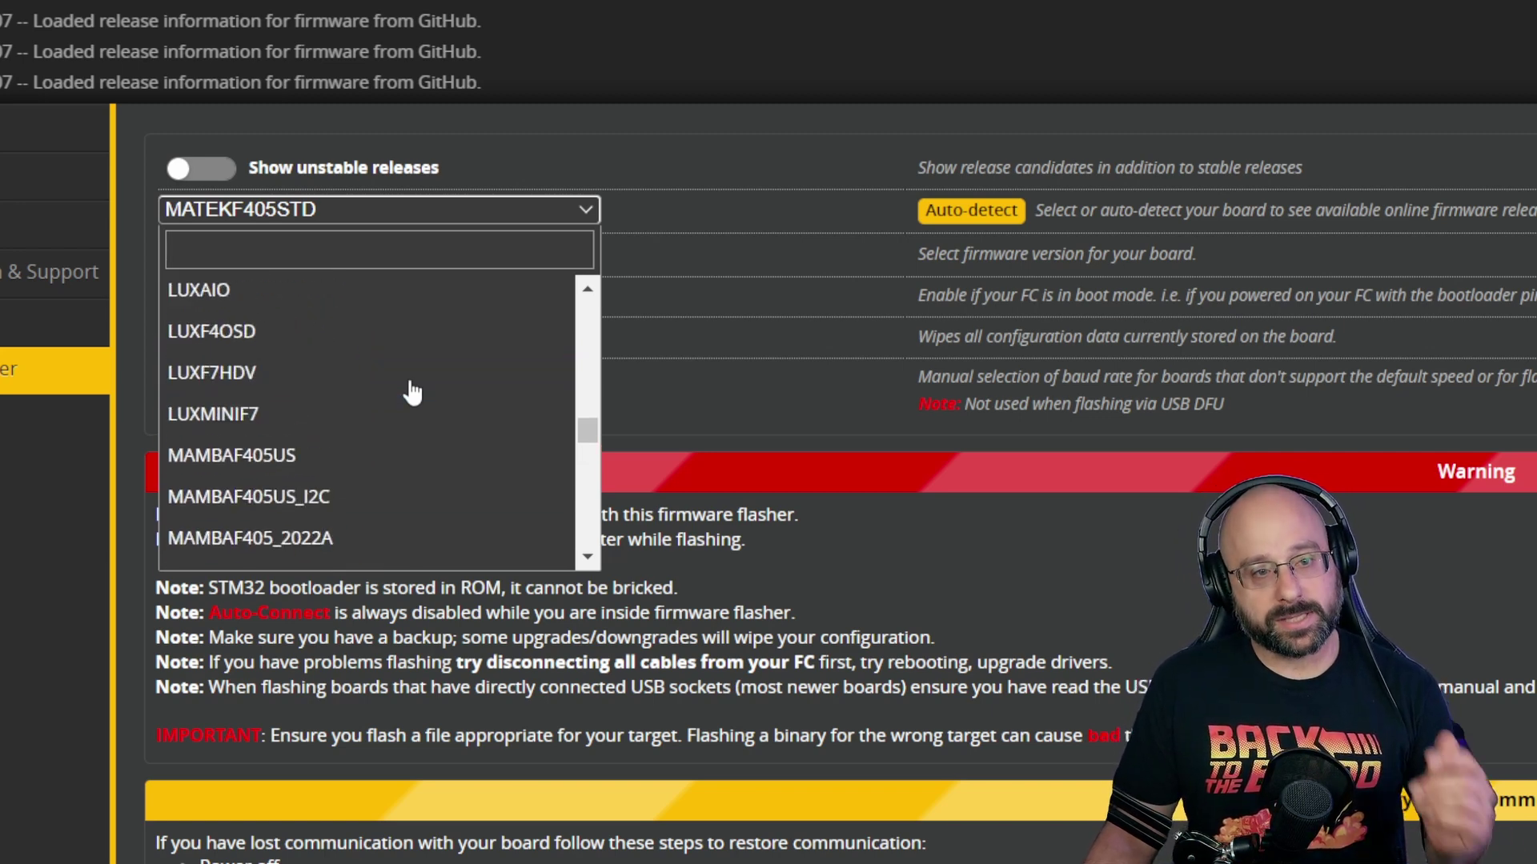
{"action": "scroll", "coordinate": [490, 352], "scroll_direction": "up", "scroll_amount": 8}
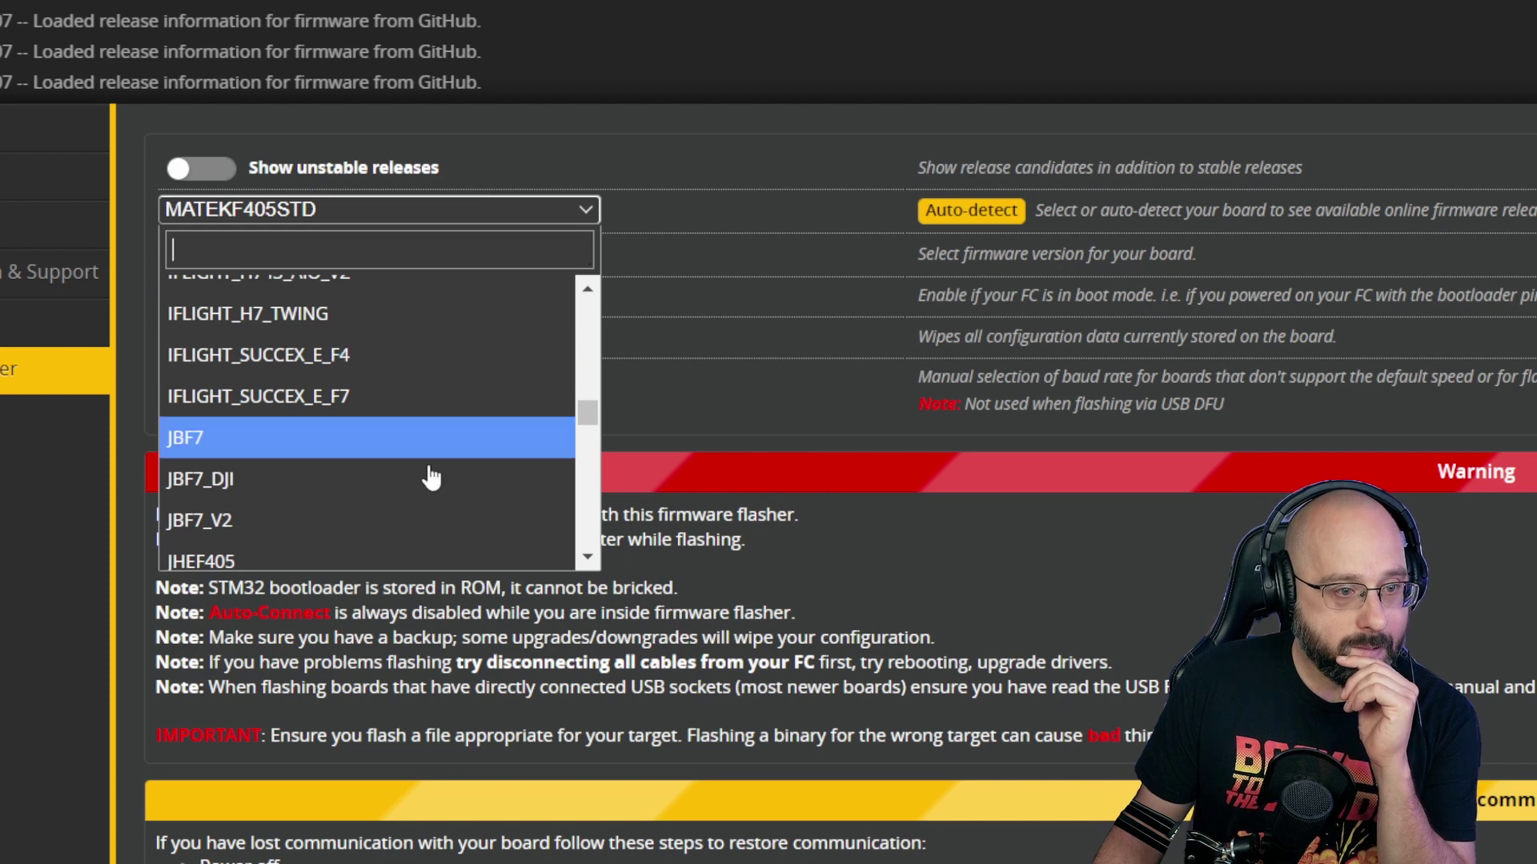
{"action": "scroll", "coordinate": [387, 488], "scroll_direction": "down", "scroll_amount": 2}
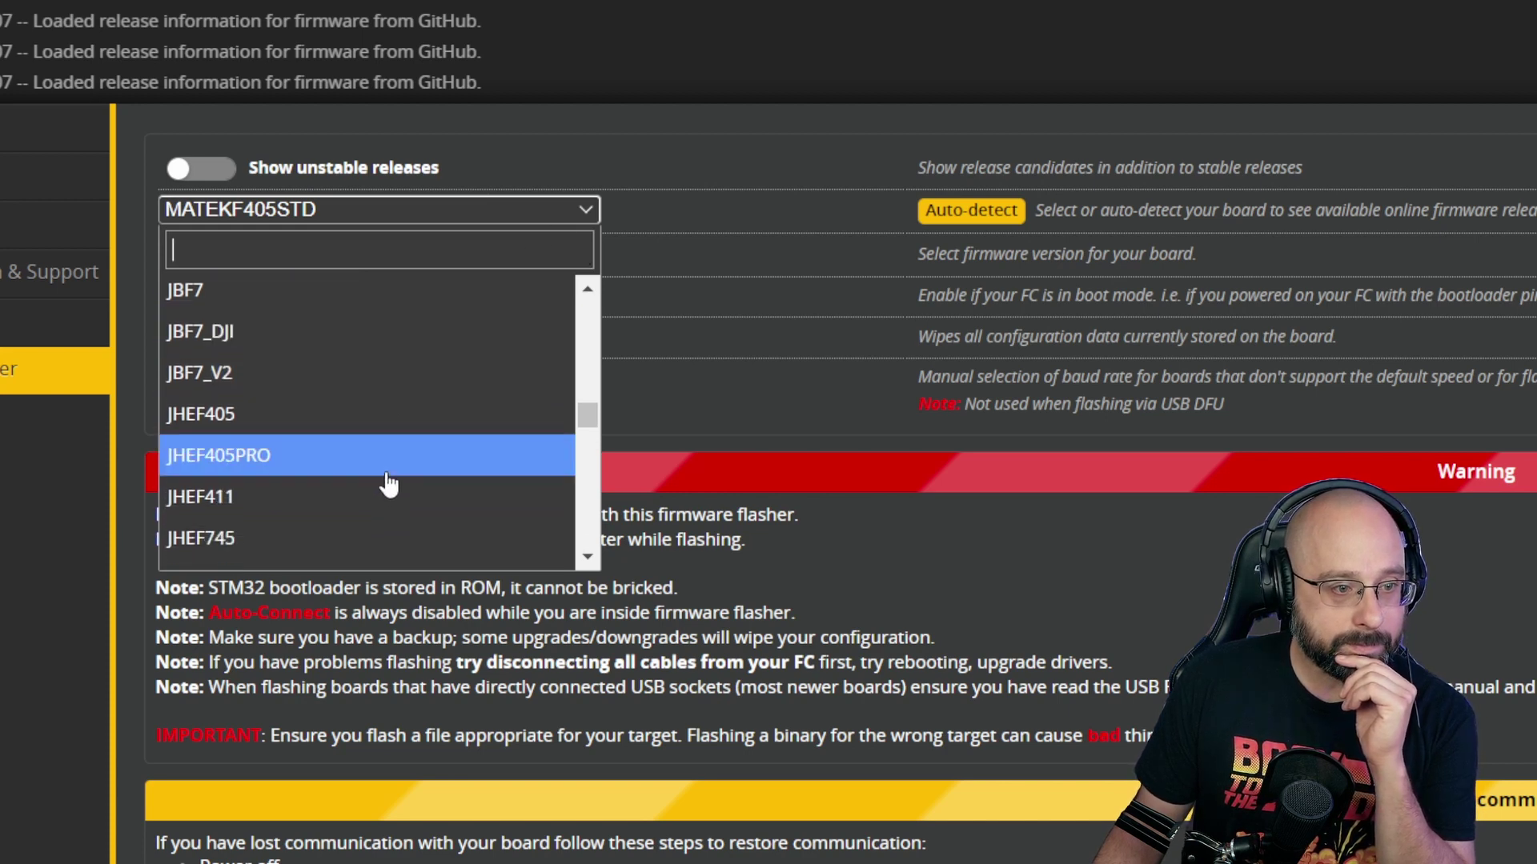
{"action": "left_click", "coordinate": [334, 208]}
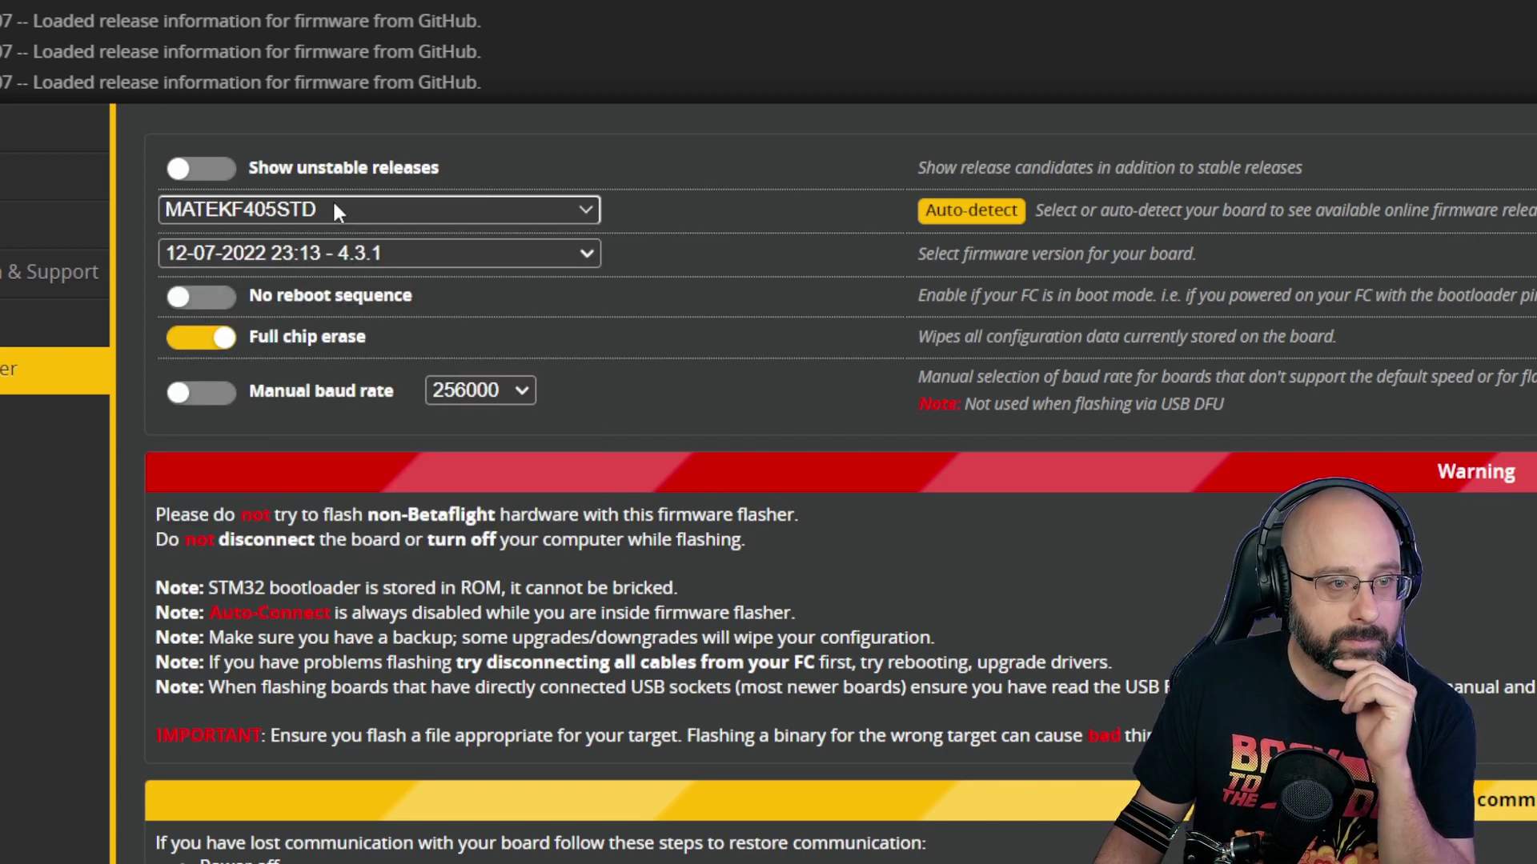
- Search the board targets for jbf and close the list without choosing a board
{"action": "left_click", "coordinate": [335, 208]}
{"action": "type", "text": "jb"}
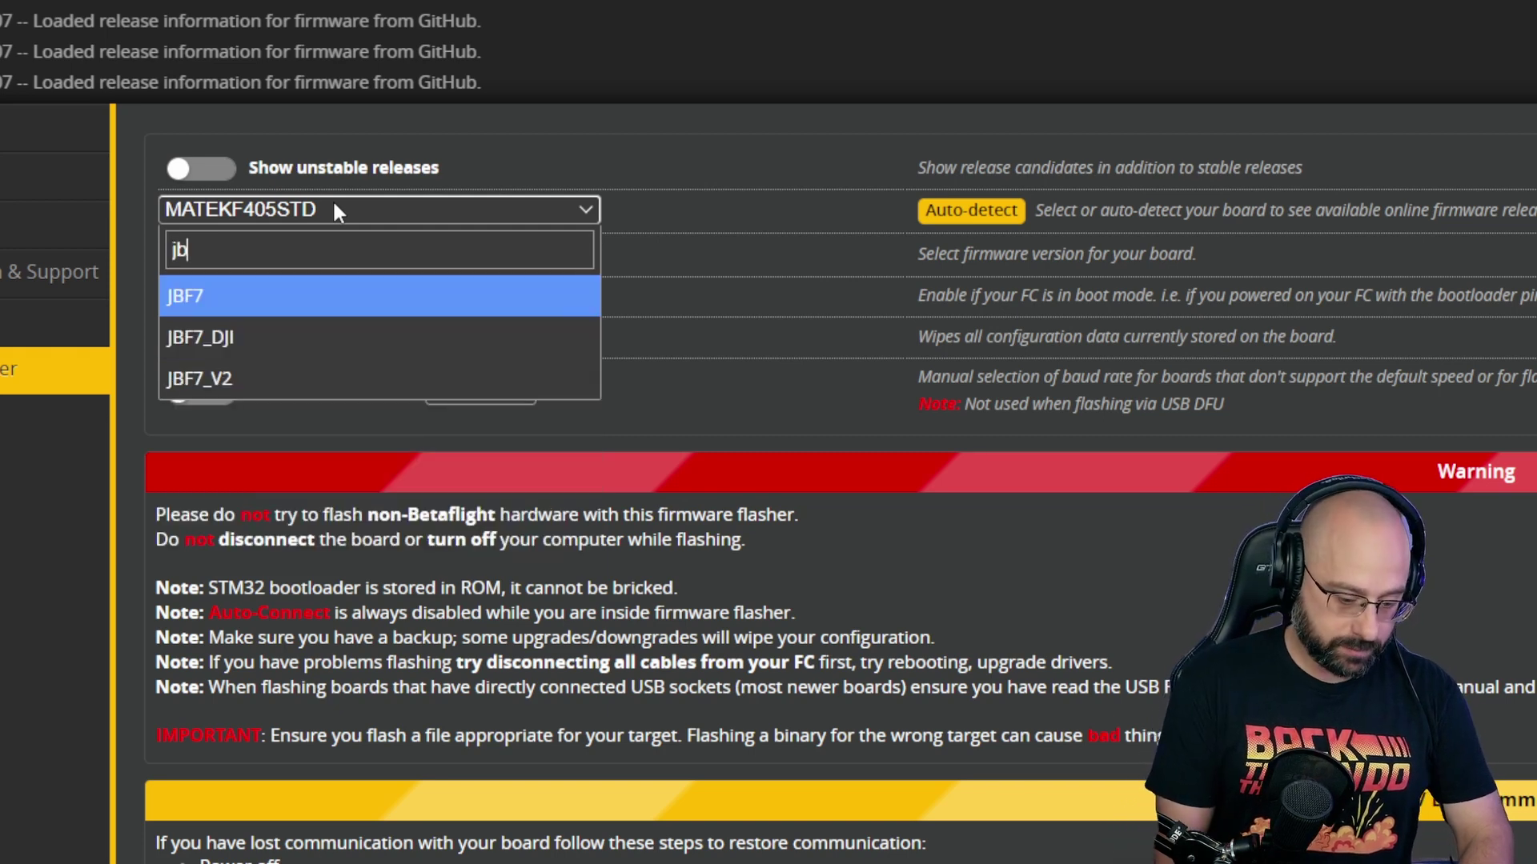
{"action": "type", "text": "f"}
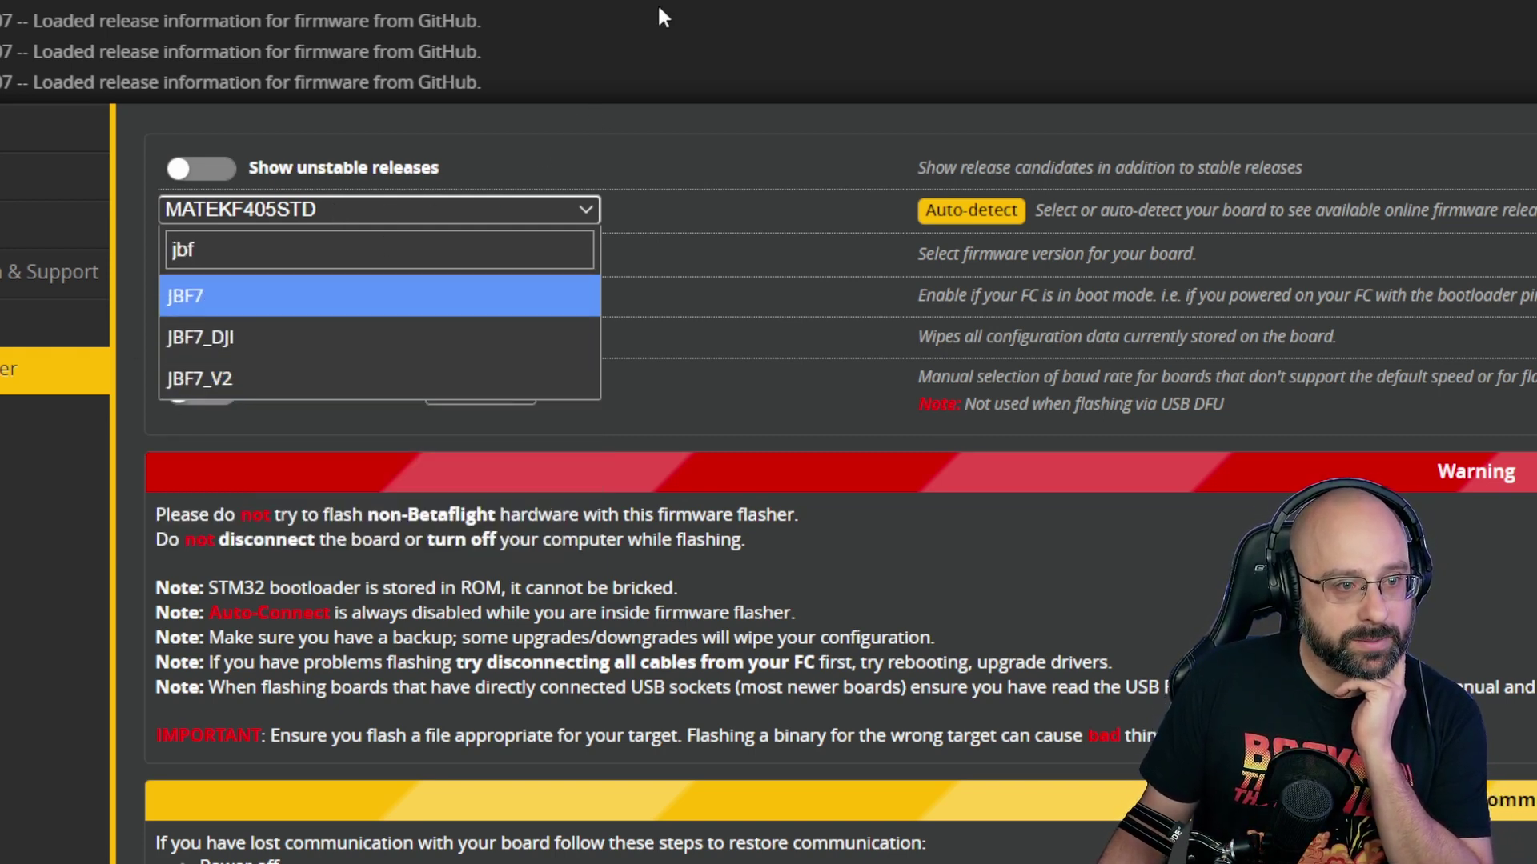
{"action": "left_click_drag", "start_coordinate": [656, 2], "coordinate": [671, 19]}
{"action": "left_click", "coordinate": [269, 254]}
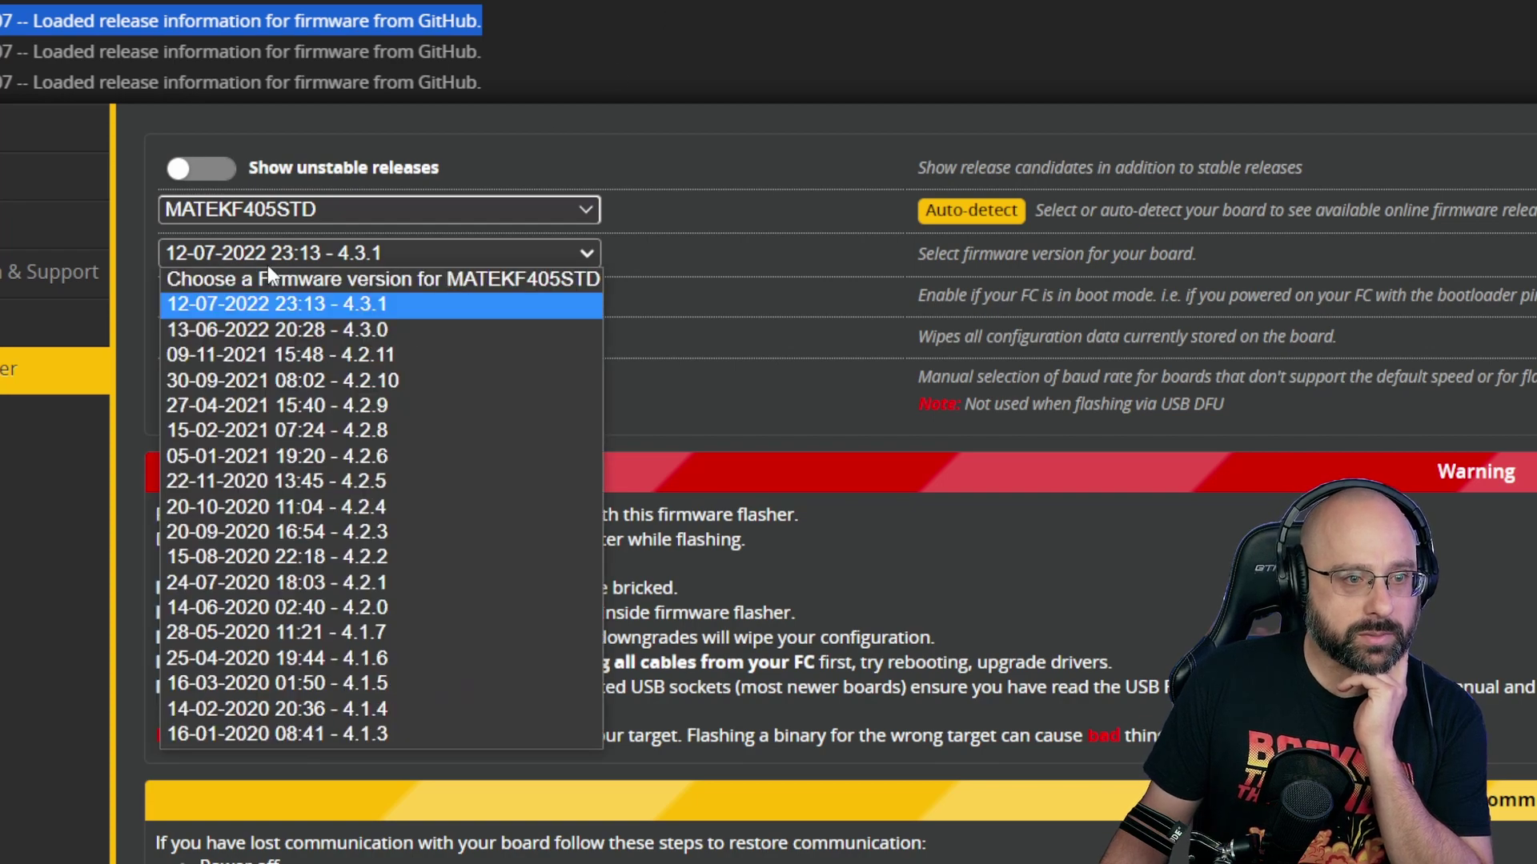
{"action": "left_click", "coordinate": [378, 331]}
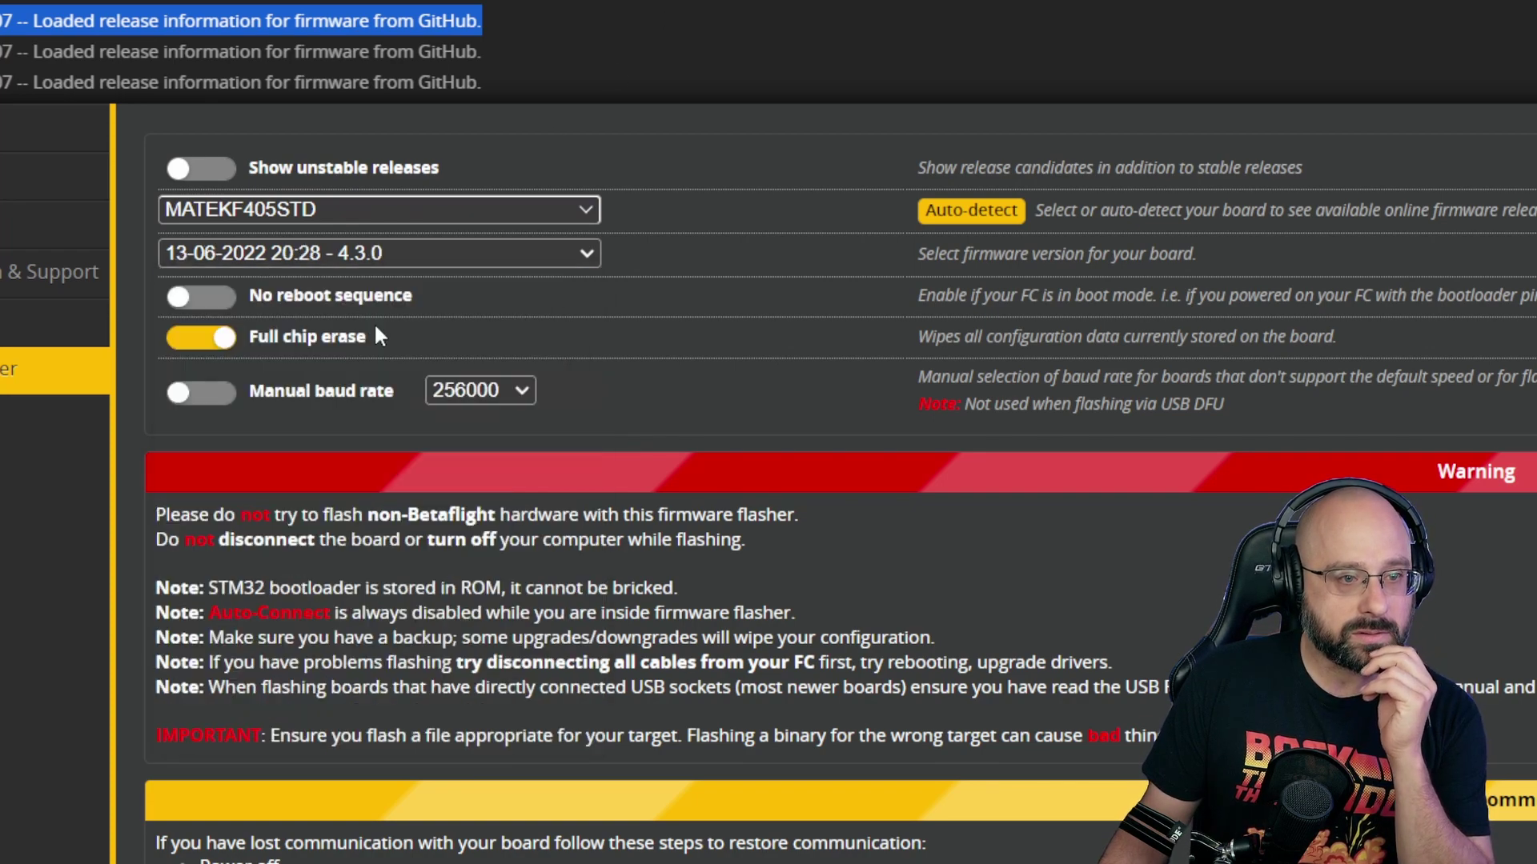
- Look up the JBF7 target variants by filtering the board list with jbf7
{"action": "left_click", "coordinate": [292, 209]}
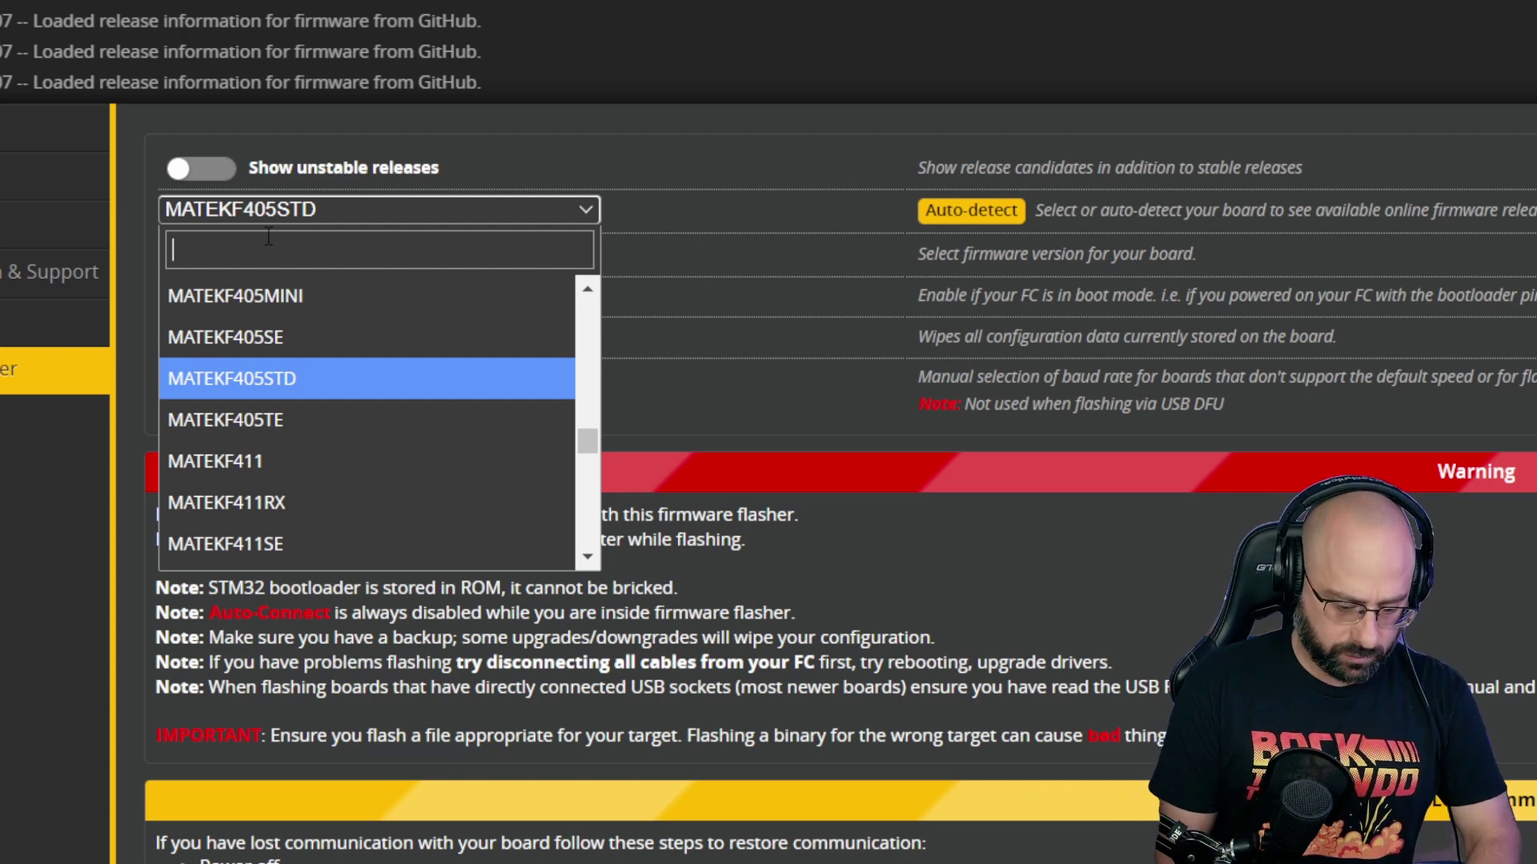
{"action": "type", "text": "jbf7"}
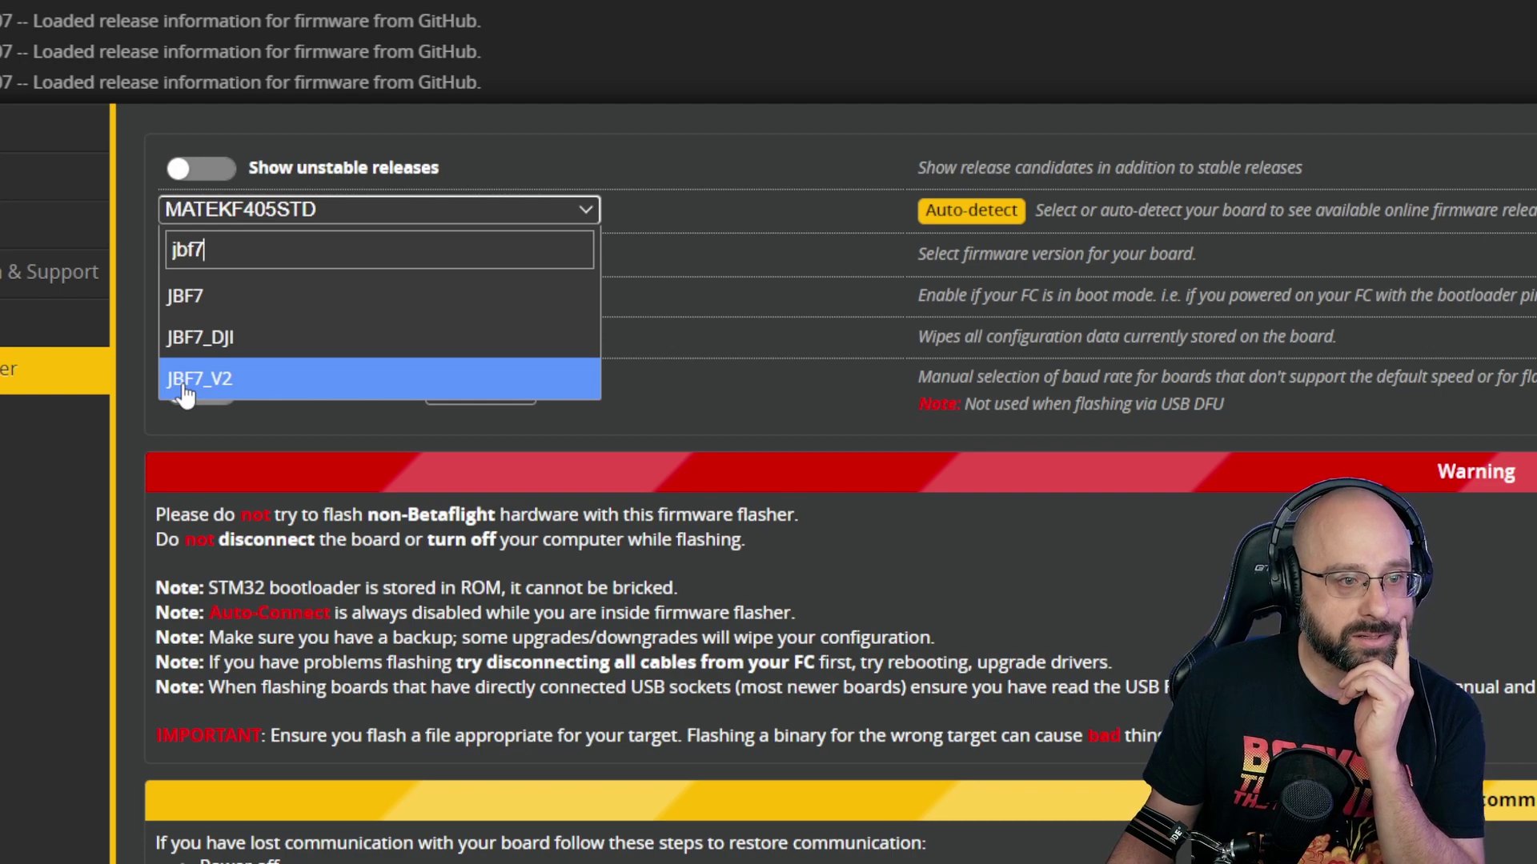
{"action": "left_click", "coordinate": [838, 61]}
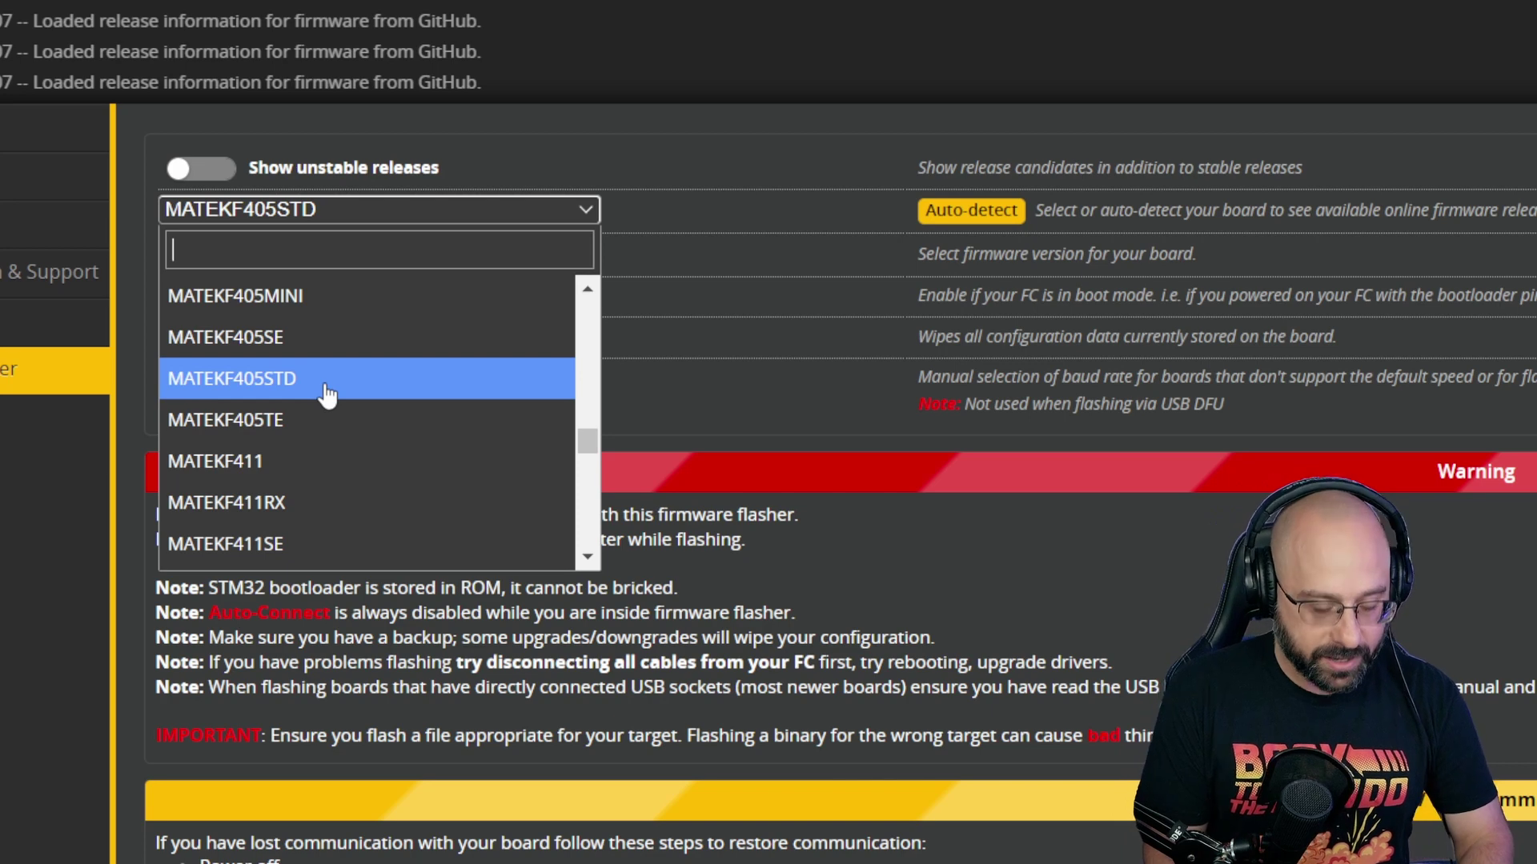
- Filter the board list with matekf405 to compare the MATEKF405 target variants
{"action": "type", "text": "matek4"}
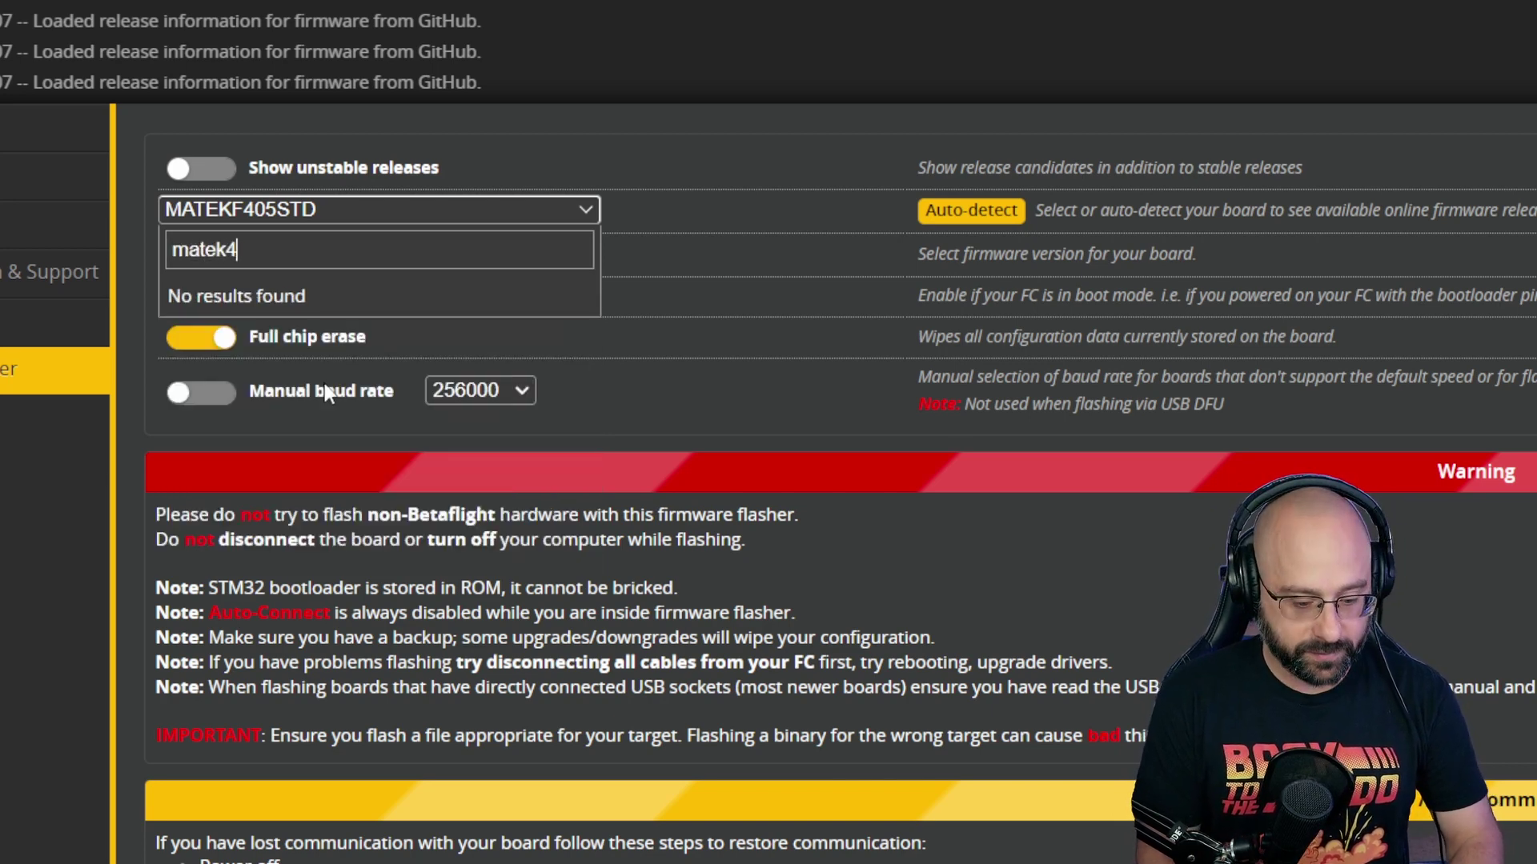
{"action": "type", "text": "56"}
{"action": "key", "text": "BackSpace"}
{"action": "key", "text": "BackSpace"}
{"action": "type", "text": "05"}
{"action": "key", "text": "BackSpace"}
{"action": "key", "text": "BackSpace"}
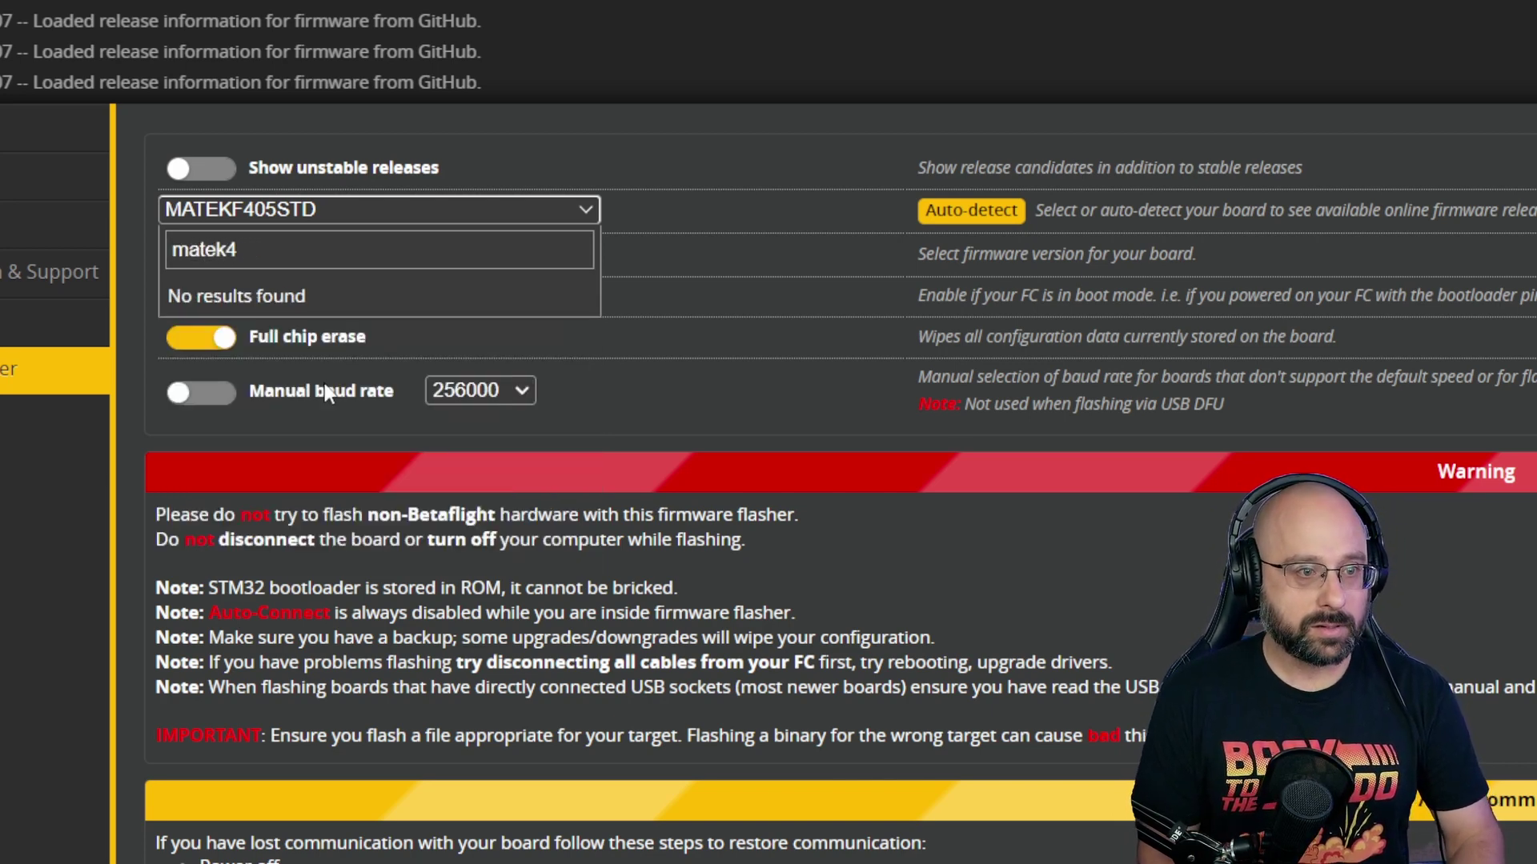
{"action": "key", "text": "BackSpace"}
{"action": "type", "text": "f4"}
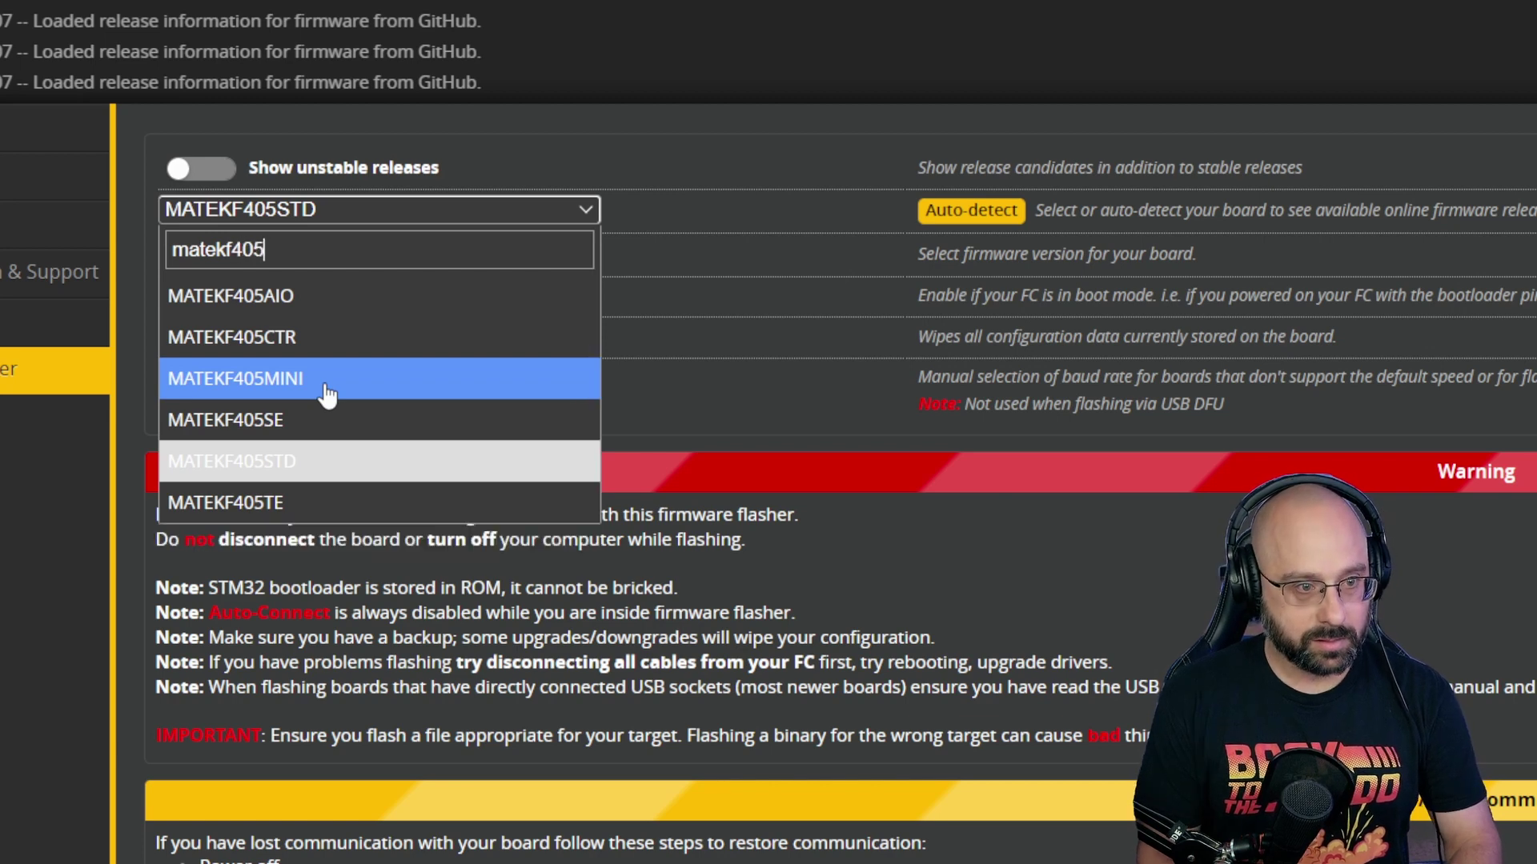
{"action": "type", "text": "05"}
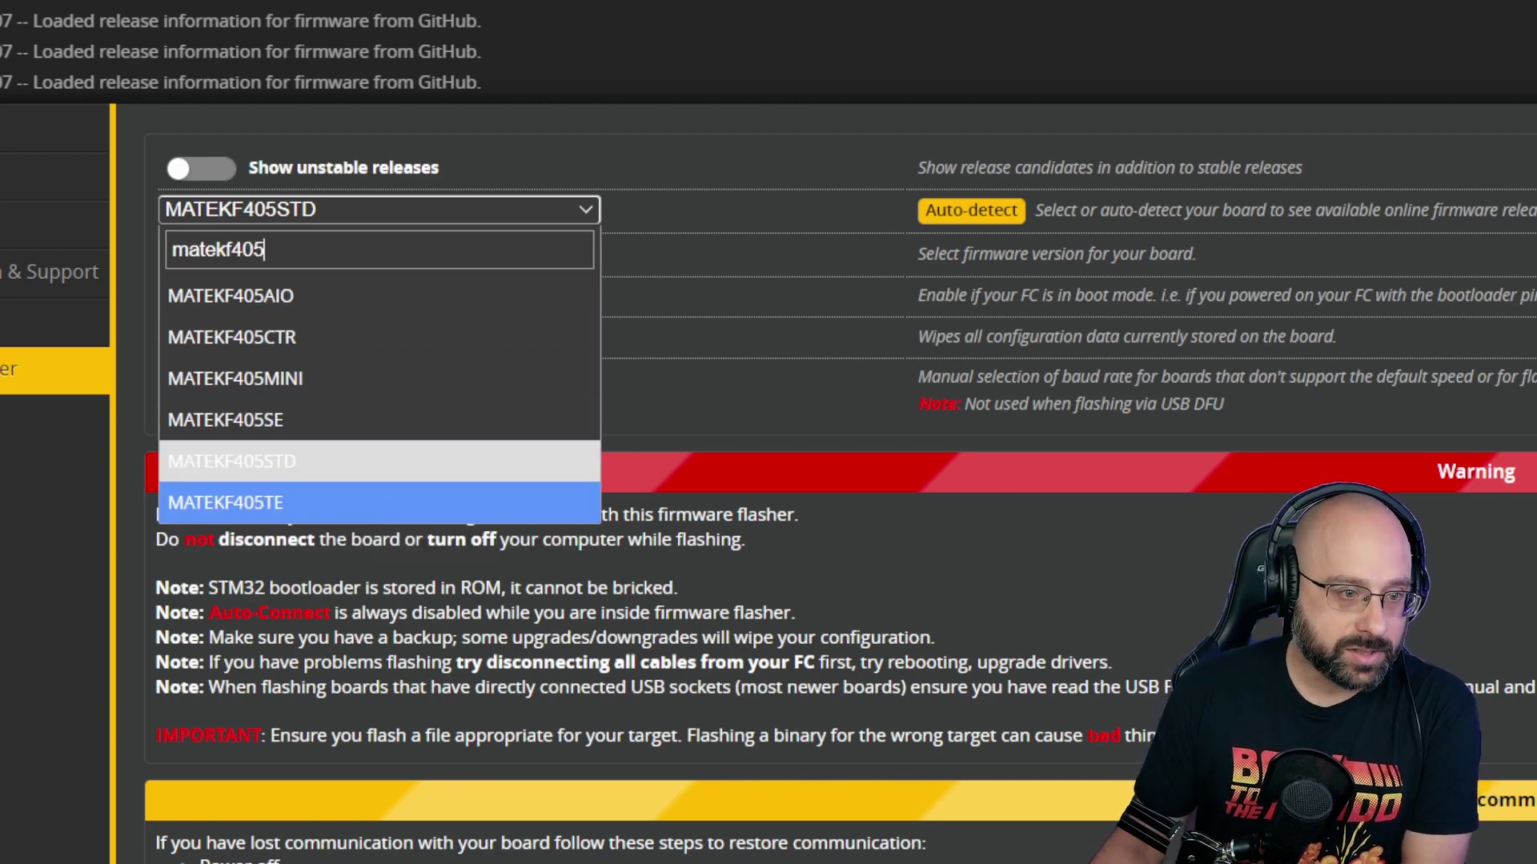
- Reconnect to the flight controller and output its complete configuration in the CLI with dump all
{"action": "left_click", "coordinate": [71, 622]}
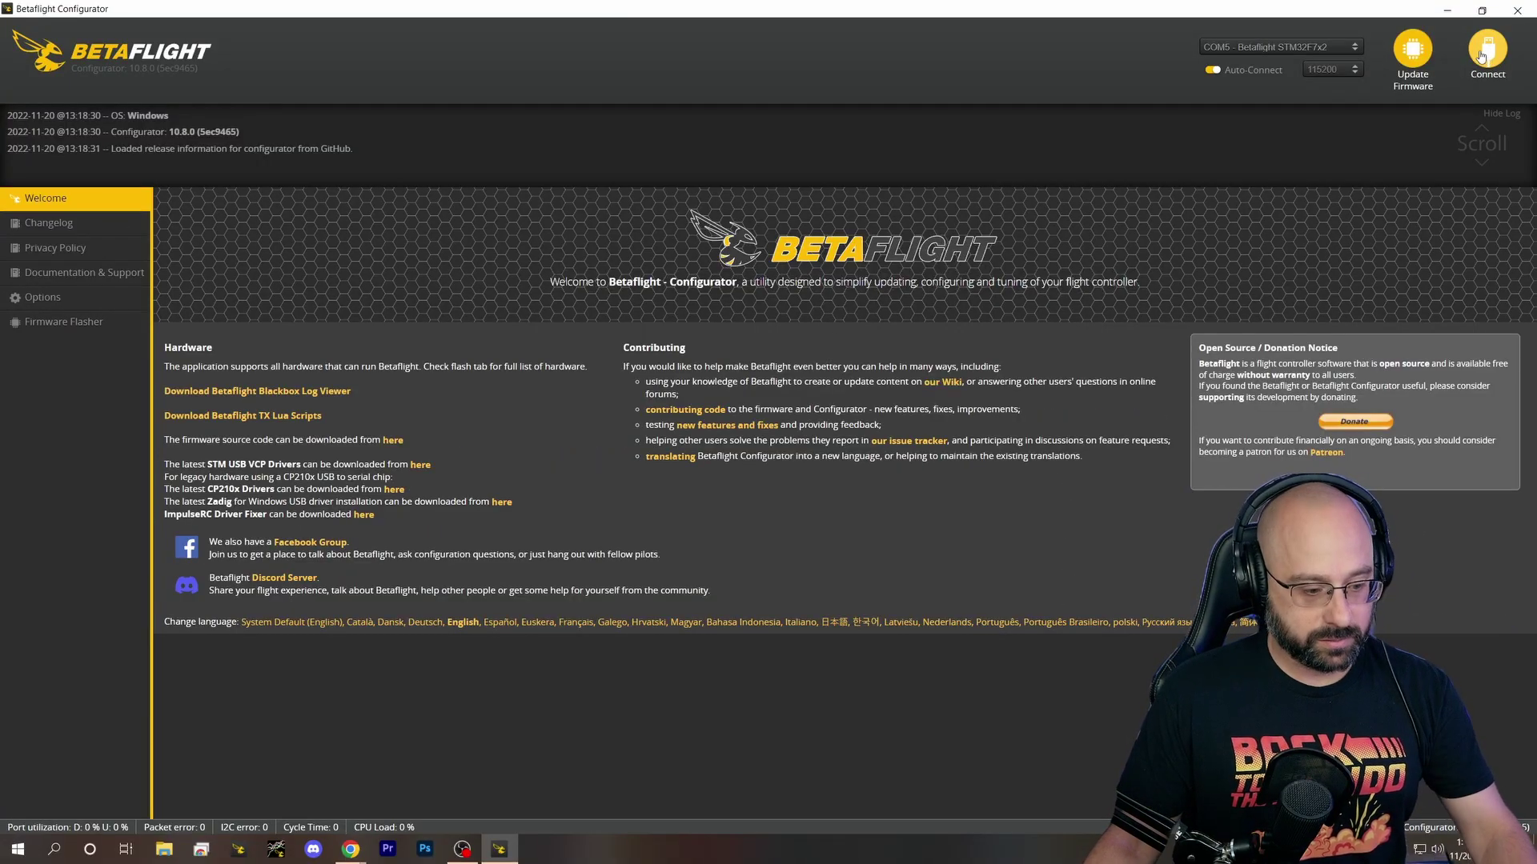
{"action": "left_click", "coordinate": [1480, 56]}
{"action": "left_click", "coordinate": [339, 505]}
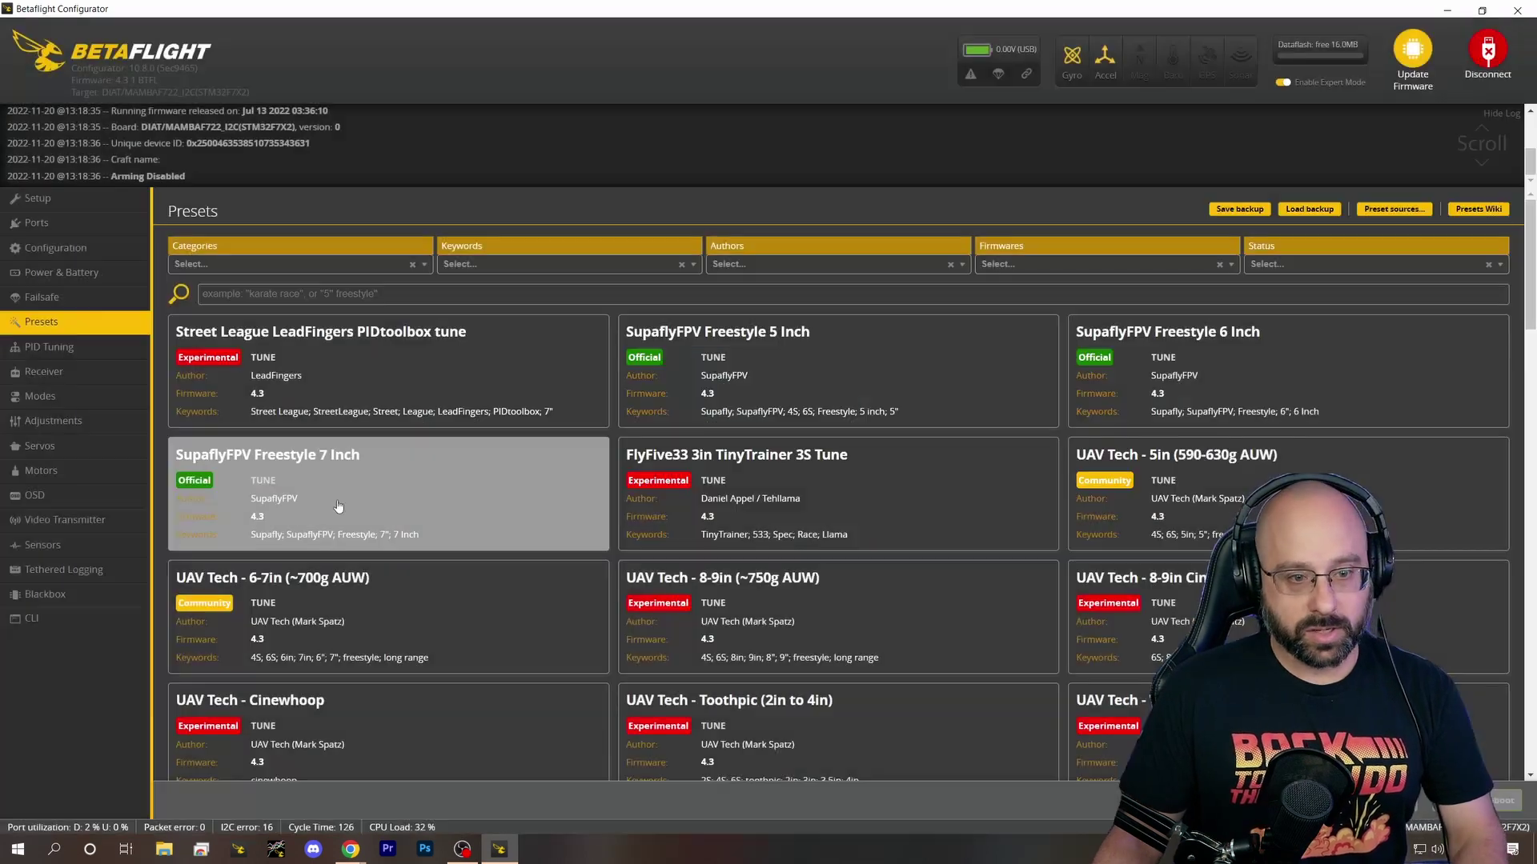
{"action": "left_click", "coordinate": [64, 618]}
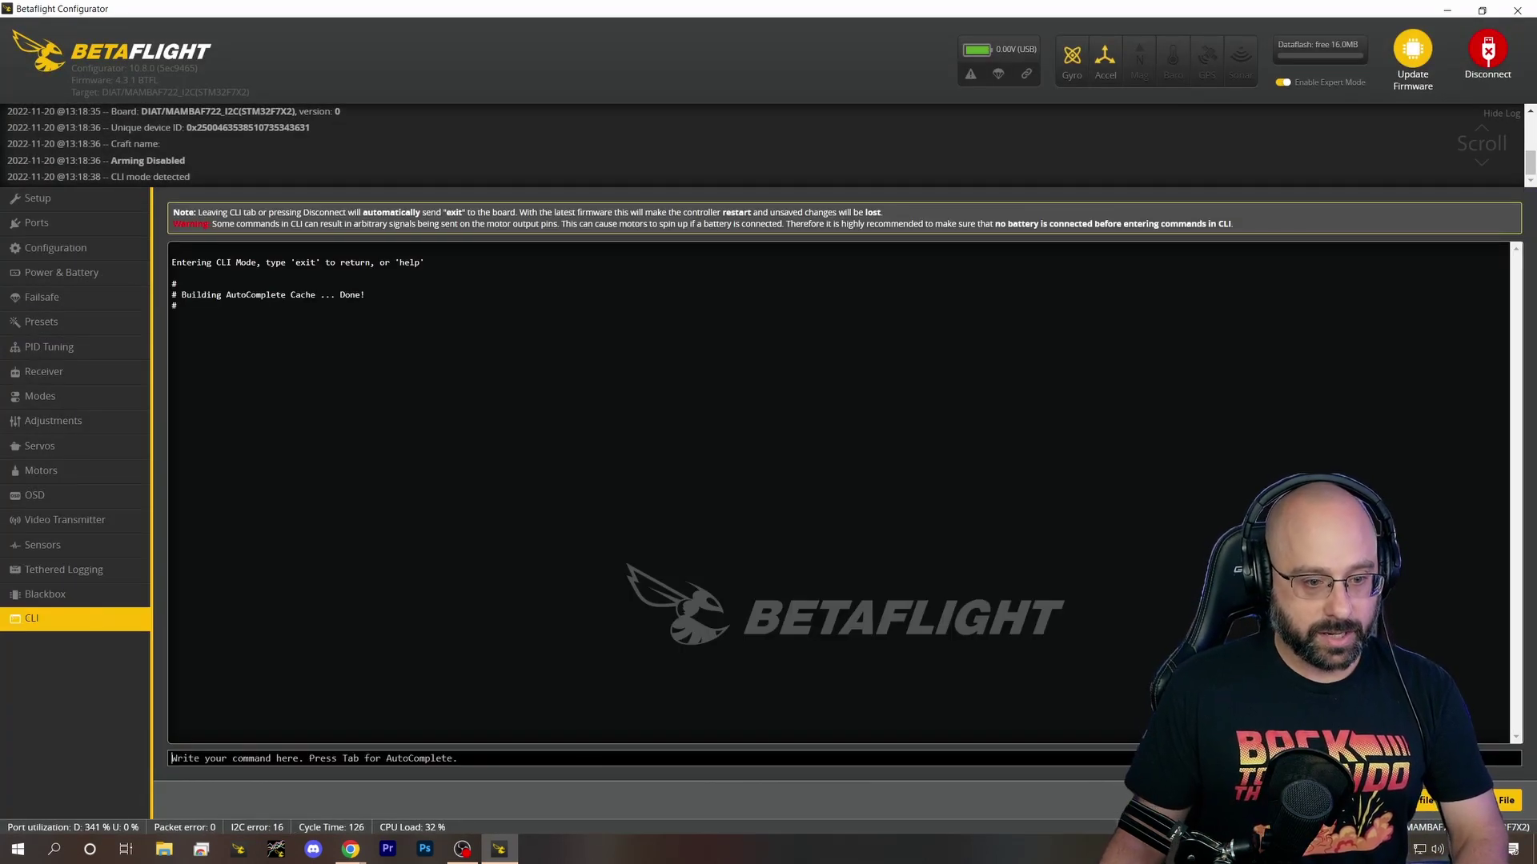
{"action": "type", "text": "dump"}
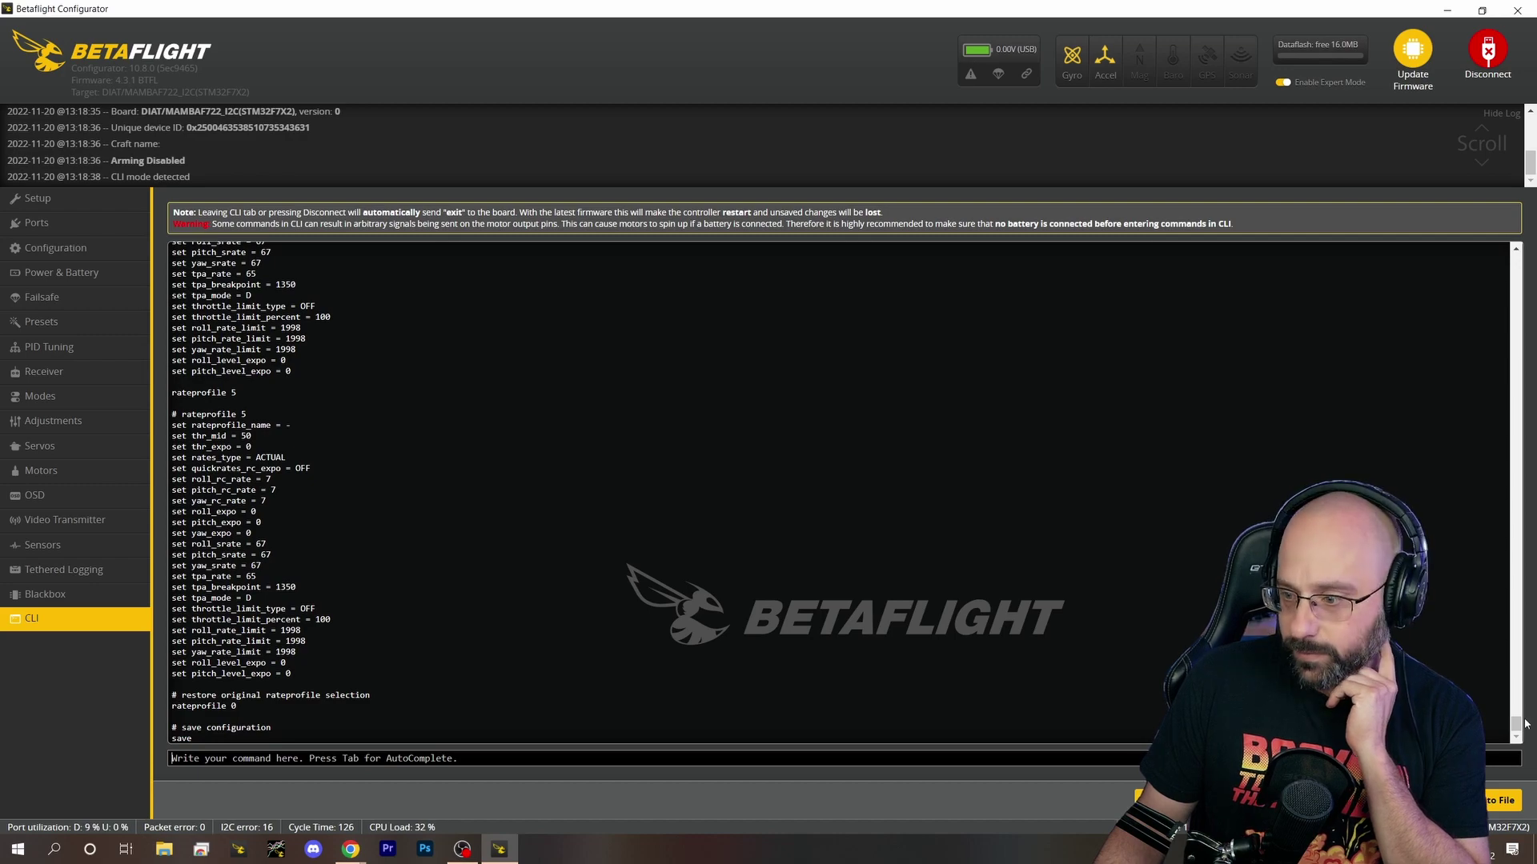
- Examine the dump from its beginning, going through the resource and timer assignments
{"action": "left_click_drag", "start_coordinate": [1515, 725], "coordinate": [1509, 264]}
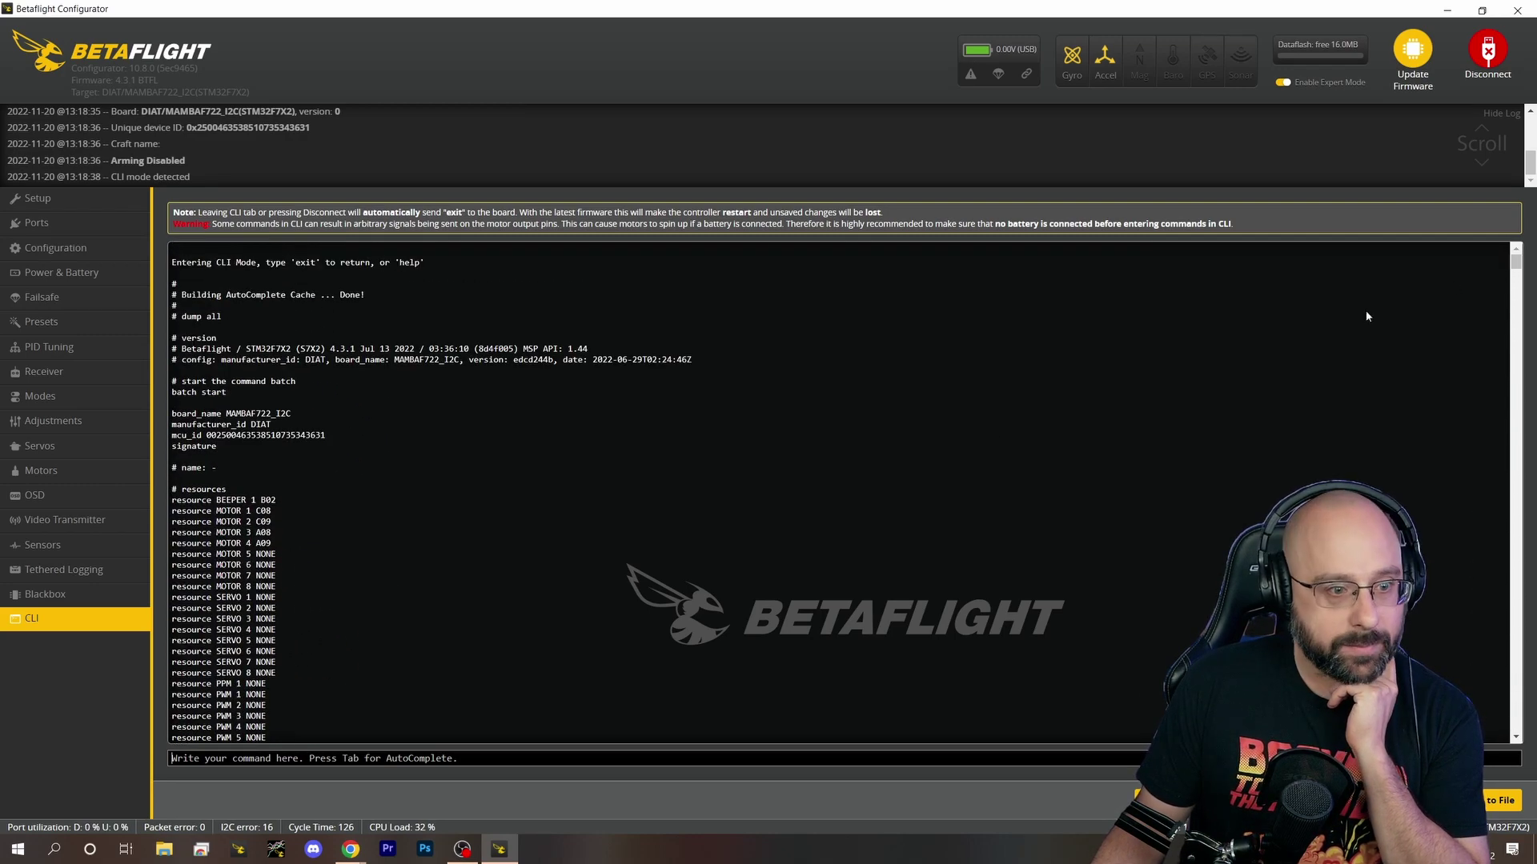
{"action": "scroll", "coordinate": [651, 576], "scroll_direction": "down", "scroll_amount": 4}
{"action": "scroll", "coordinate": [542, 607], "scroll_direction": "up", "scroll_amount": 2}
{"action": "left_click_drag", "start_coordinate": [171, 349], "coordinate": [324, 695]}
{"action": "scroll", "coordinate": [328, 677], "scroll_direction": "down", "scroll_amount": 3}
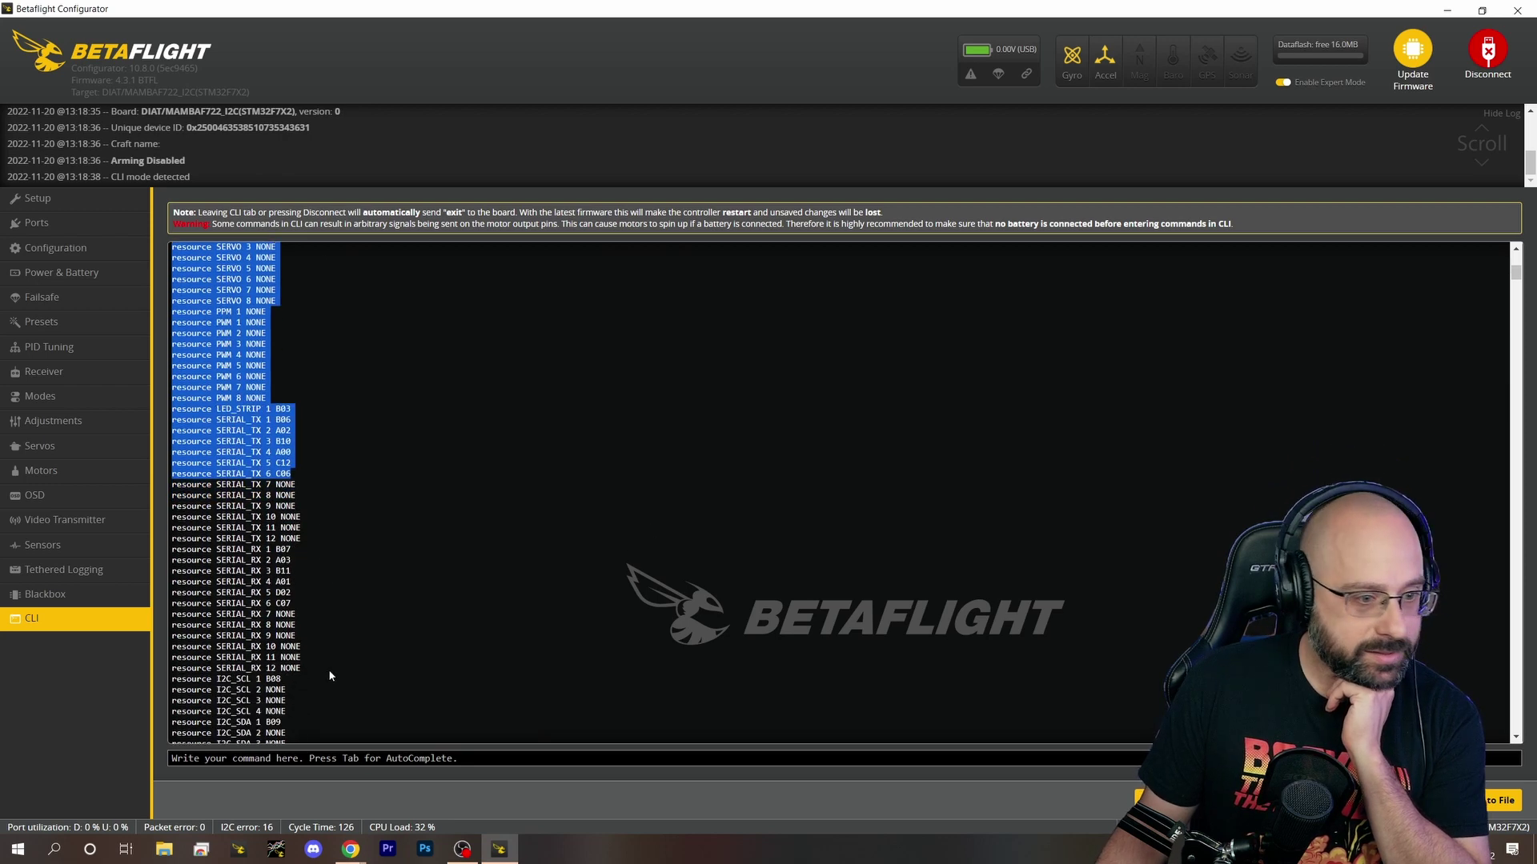
{"action": "scroll", "coordinate": [329, 676], "scroll_direction": "down", "scroll_amount": 10}
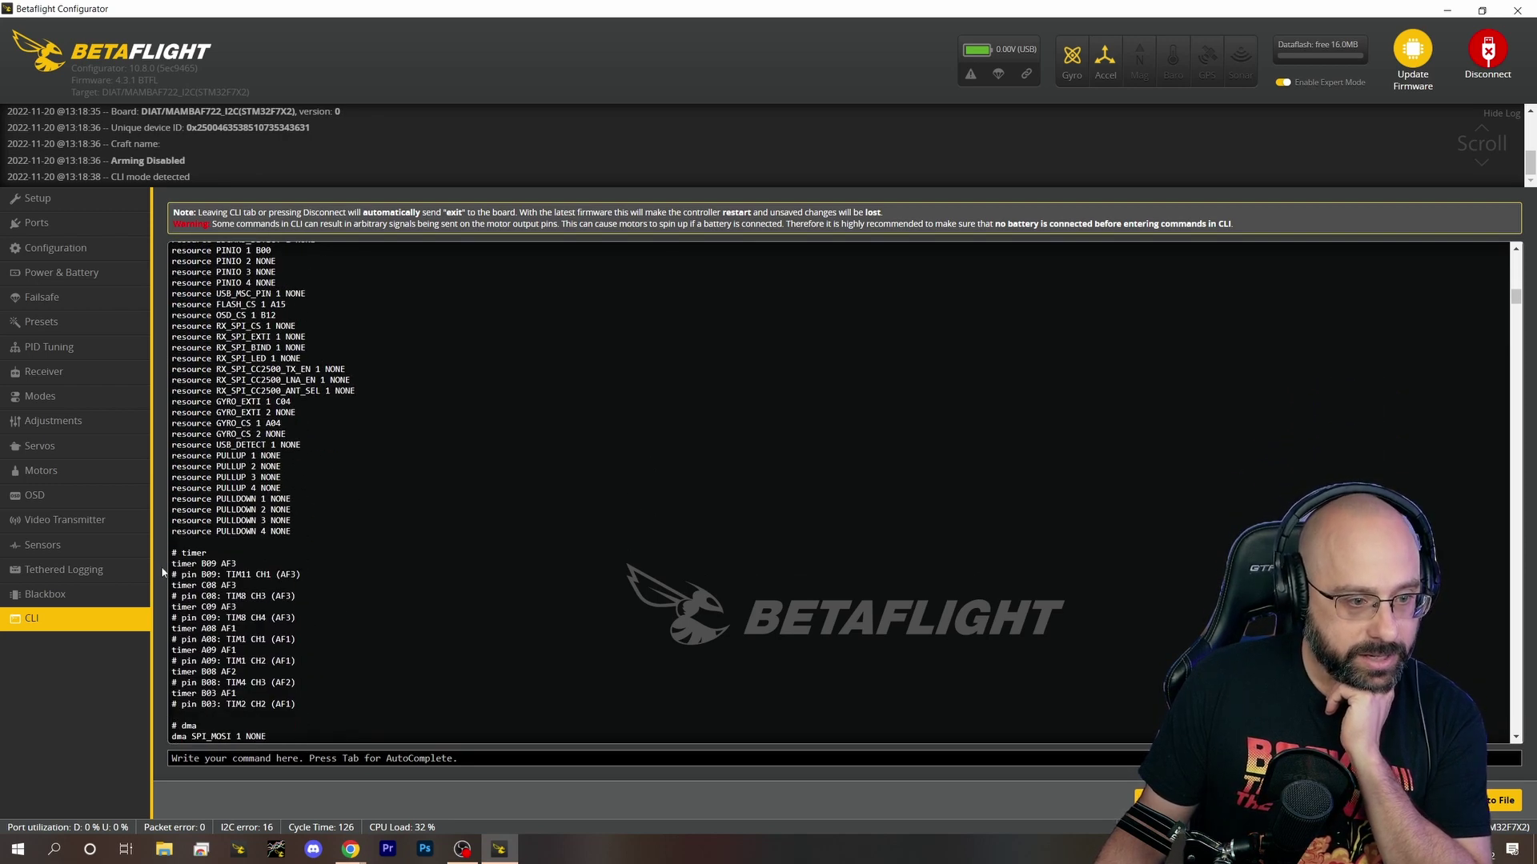
- Examine the timer and DMA assignments in the dump, and highlight the whole block from the first resource line through the last DMA pin line
{"action": "left_click_drag", "start_coordinate": [173, 563], "coordinate": [352, 707]}
{"action": "scroll", "coordinate": [474, 656], "scroll_direction": "down", "scroll_amount": 5}
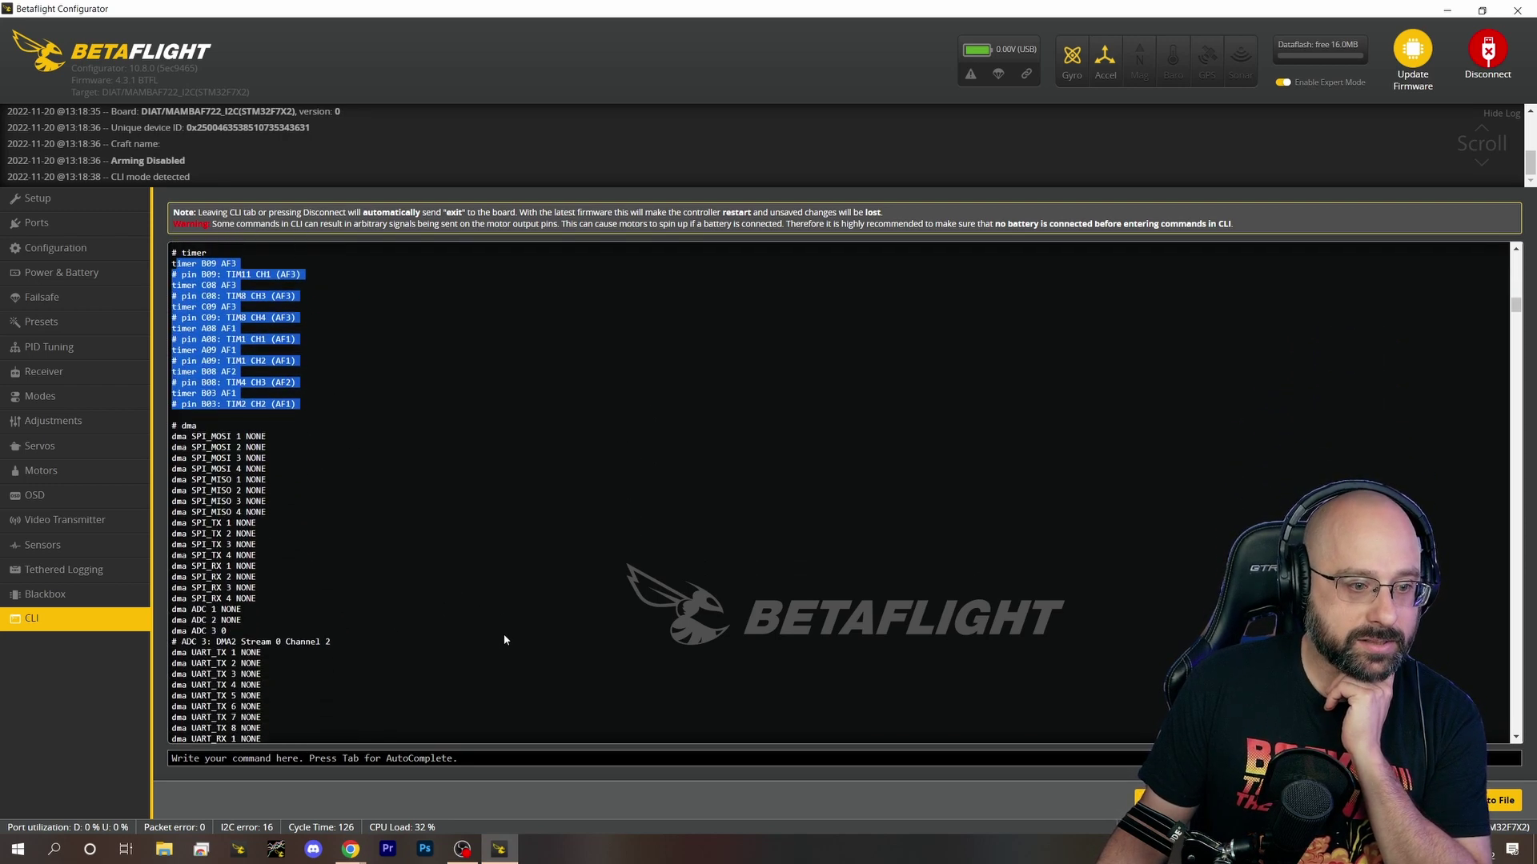
{"action": "left_click_drag", "start_coordinate": [173, 436], "coordinate": [336, 578]}
{"action": "scroll", "coordinate": [362, 637], "scroll_direction": "down", "scroll_amount": 6}
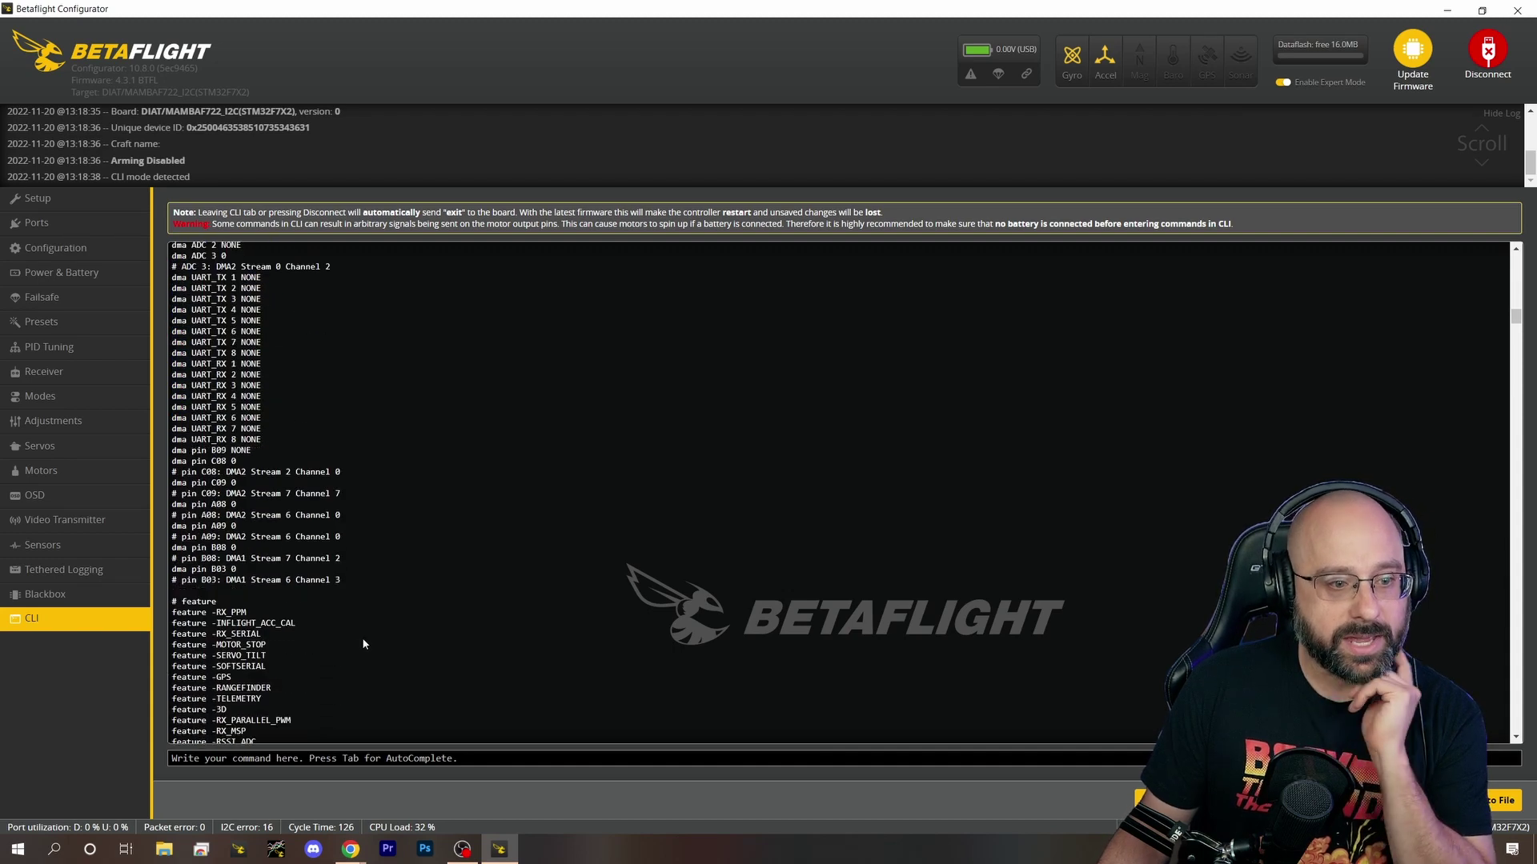
{"action": "scroll", "coordinate": [358, 632], "scroll_direction": "down", "scroll_amount": 1}
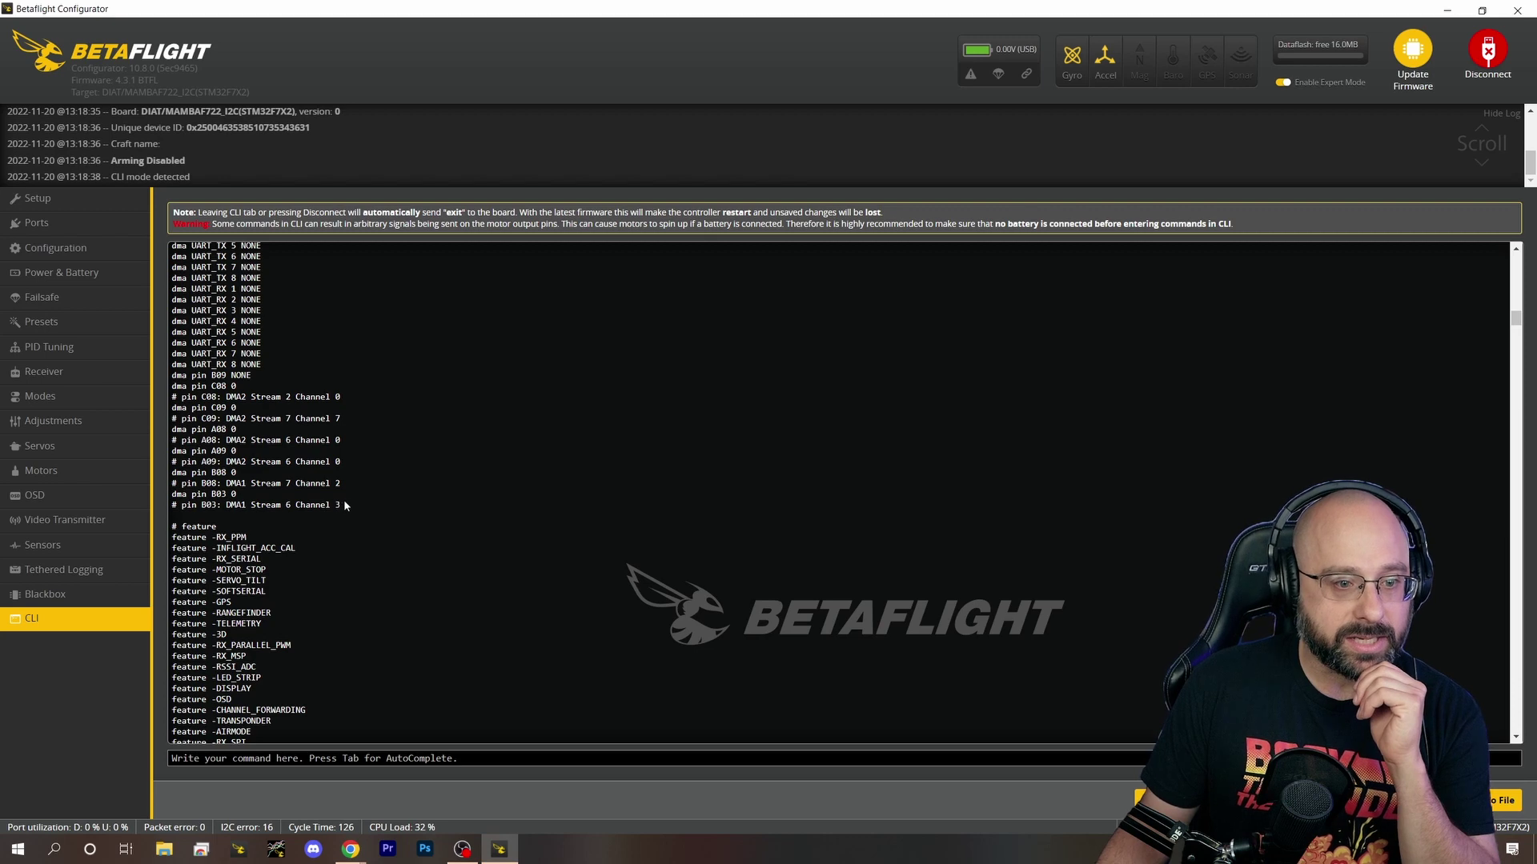
{"action": "left_click_drag", "start_coordinate": [344, 509], "coordinate": [171, 293]}
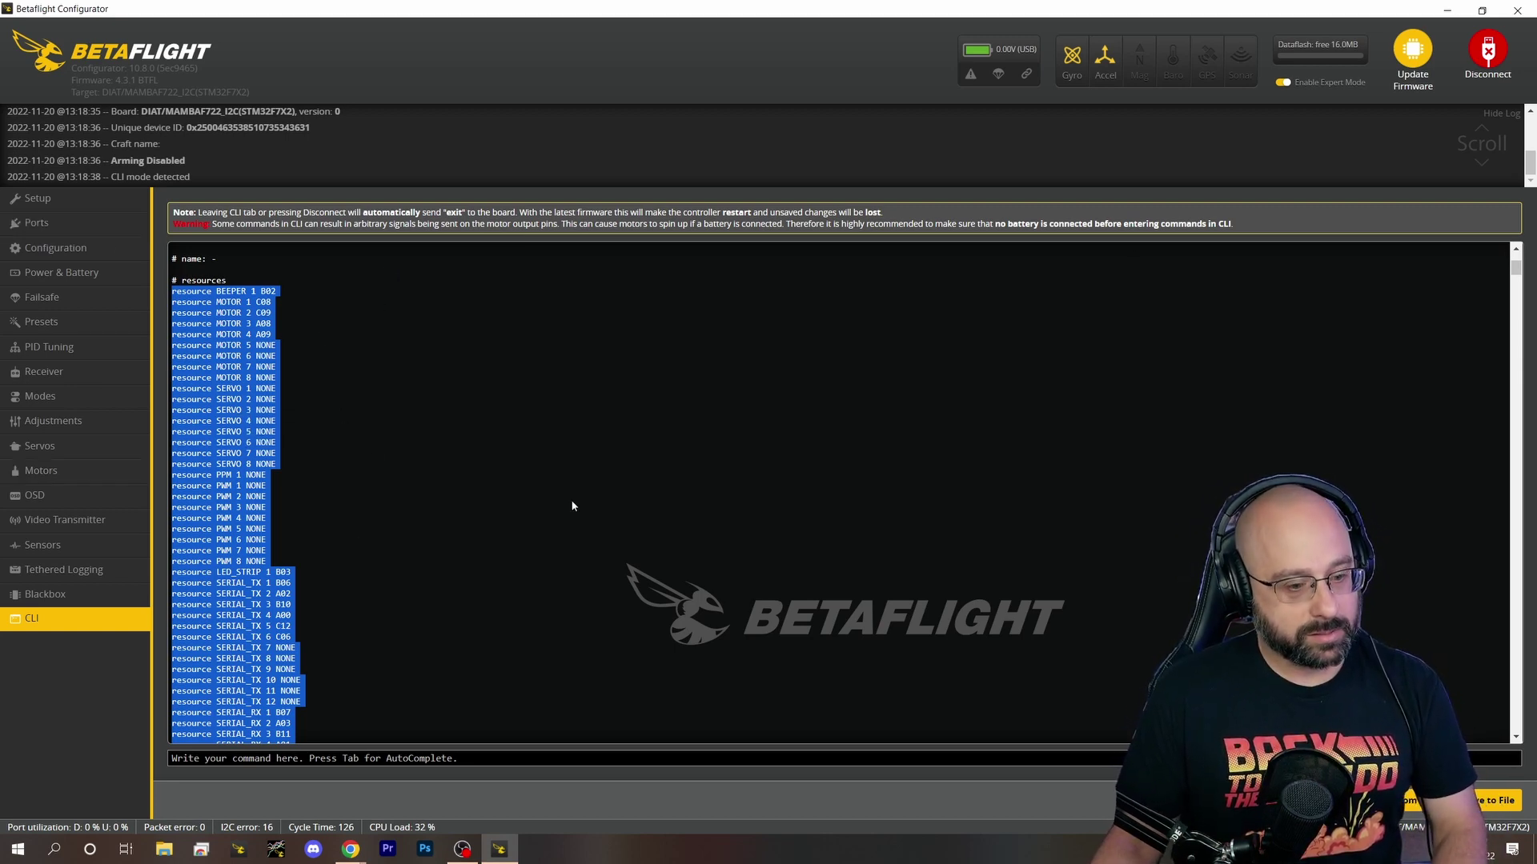
- Go to the firmware flasher and filter the board list with f405 to look through the F405 targets
{"action": "left_click", "coordinate": [1411, 53]}
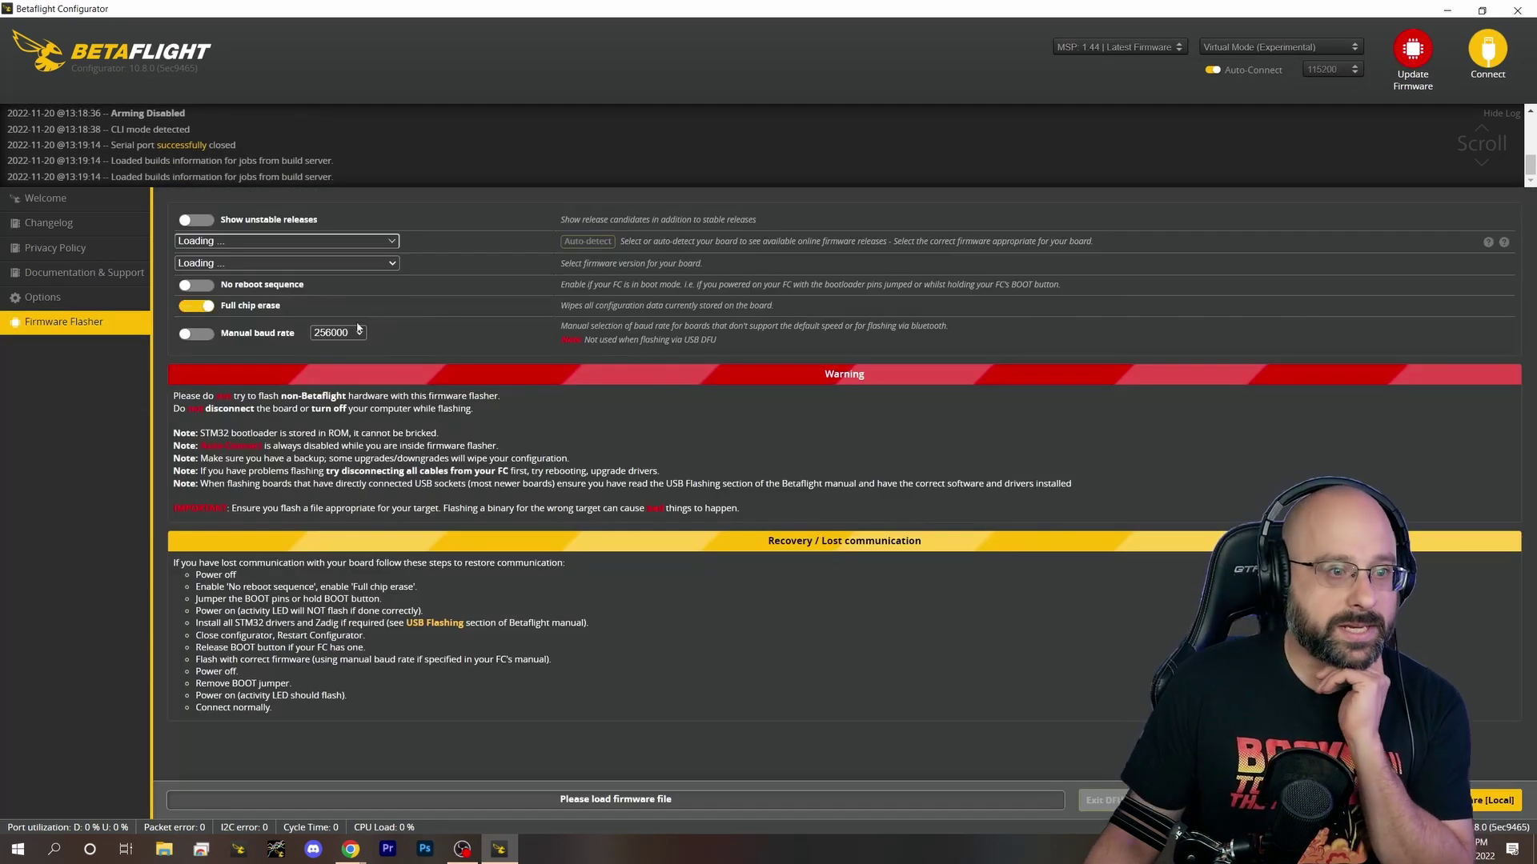
{"action": "left_click", "coordinate": [226, 243]}
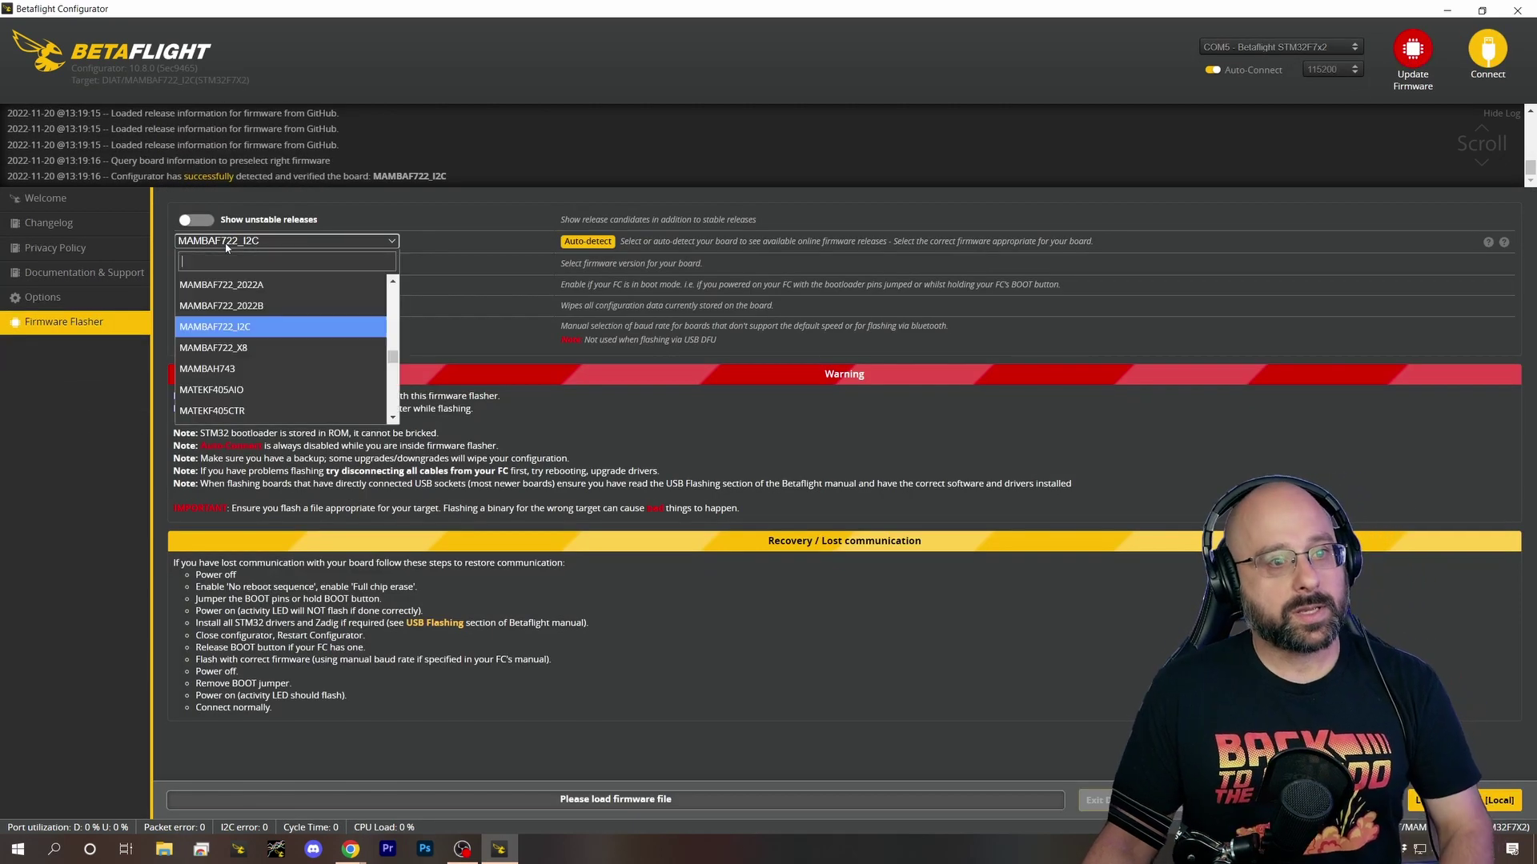
{"action": "type", "text": "f40"}
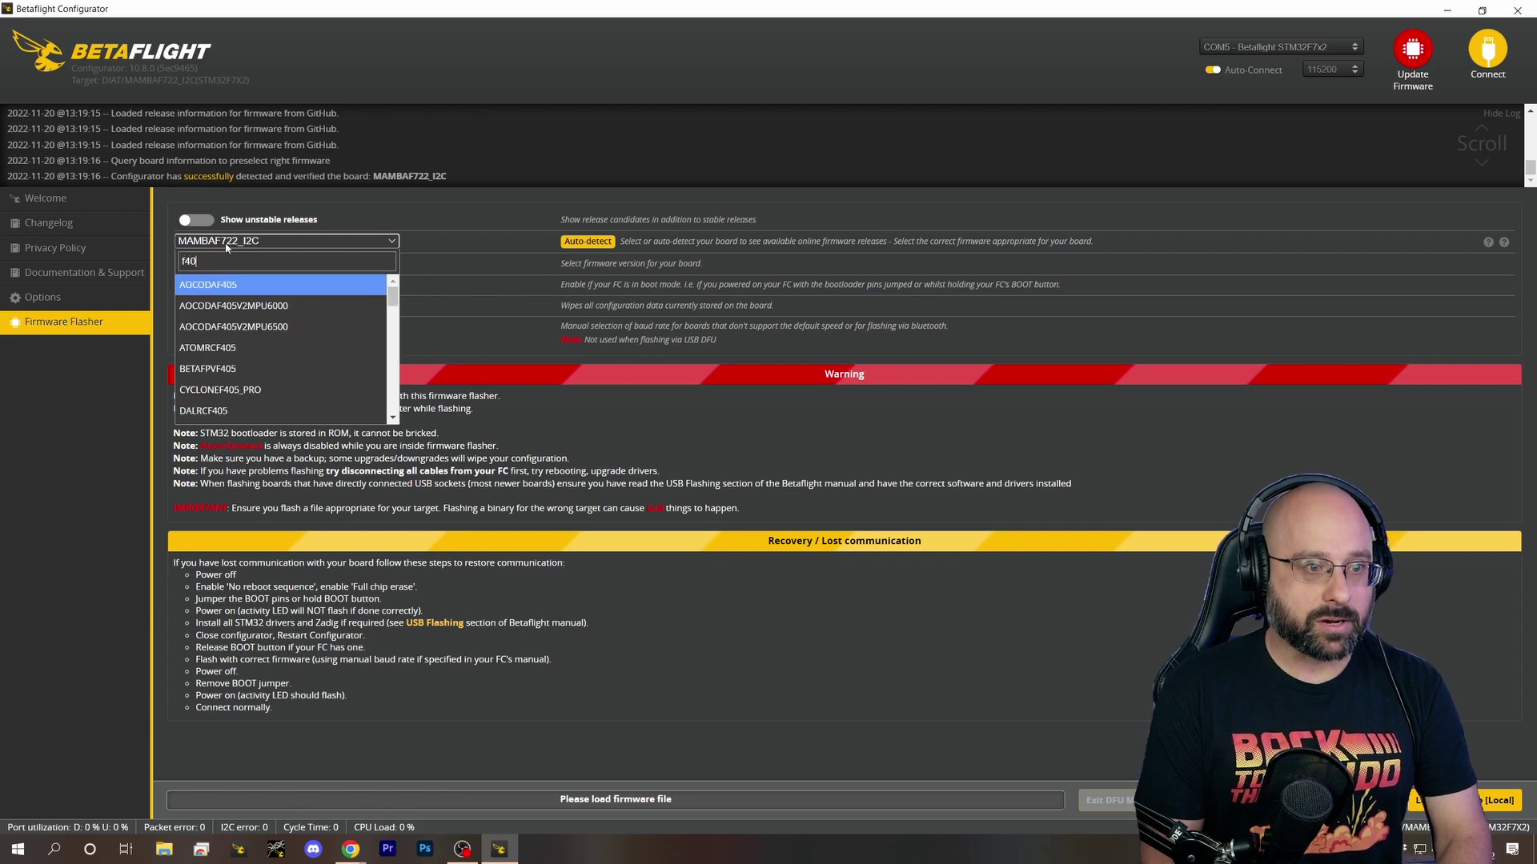
{"action": "key", "text": "Down"}
{"action": "key", "text": "Down"}
{"action": "key", "text": "Down"}
{"action": "key", "text": "Down"}
{"action": "key", "text": "Down"}
{"action": "key", "text": "Down"}
{"action": "key", "text": "Down"}
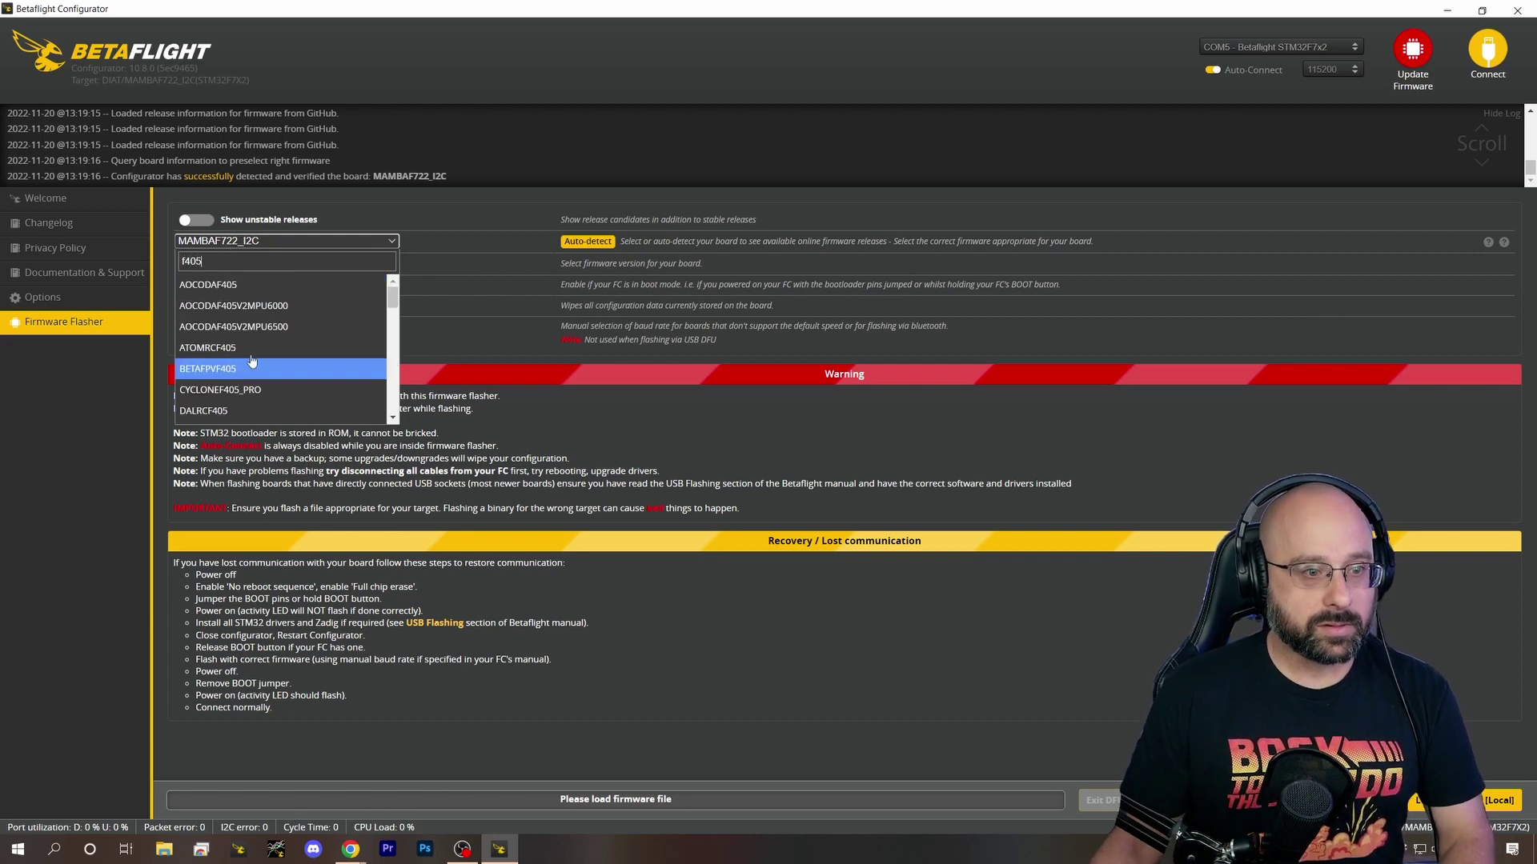
{"action": "type", "text": "5"}
- Filter the board list with stm32 instead, choose the generic STM32F405 target, and close the configurator
{"action": "key", "text": "BackSpace"}
{"action": "key", "text": "BackSpace"}
{"action": "key", "text": "BackSpace"}
{"action": "key", "text": "BackSpace"}
{"action": "type", "text": "stlm"}
{"action": "key", "text": "BackSpace"}
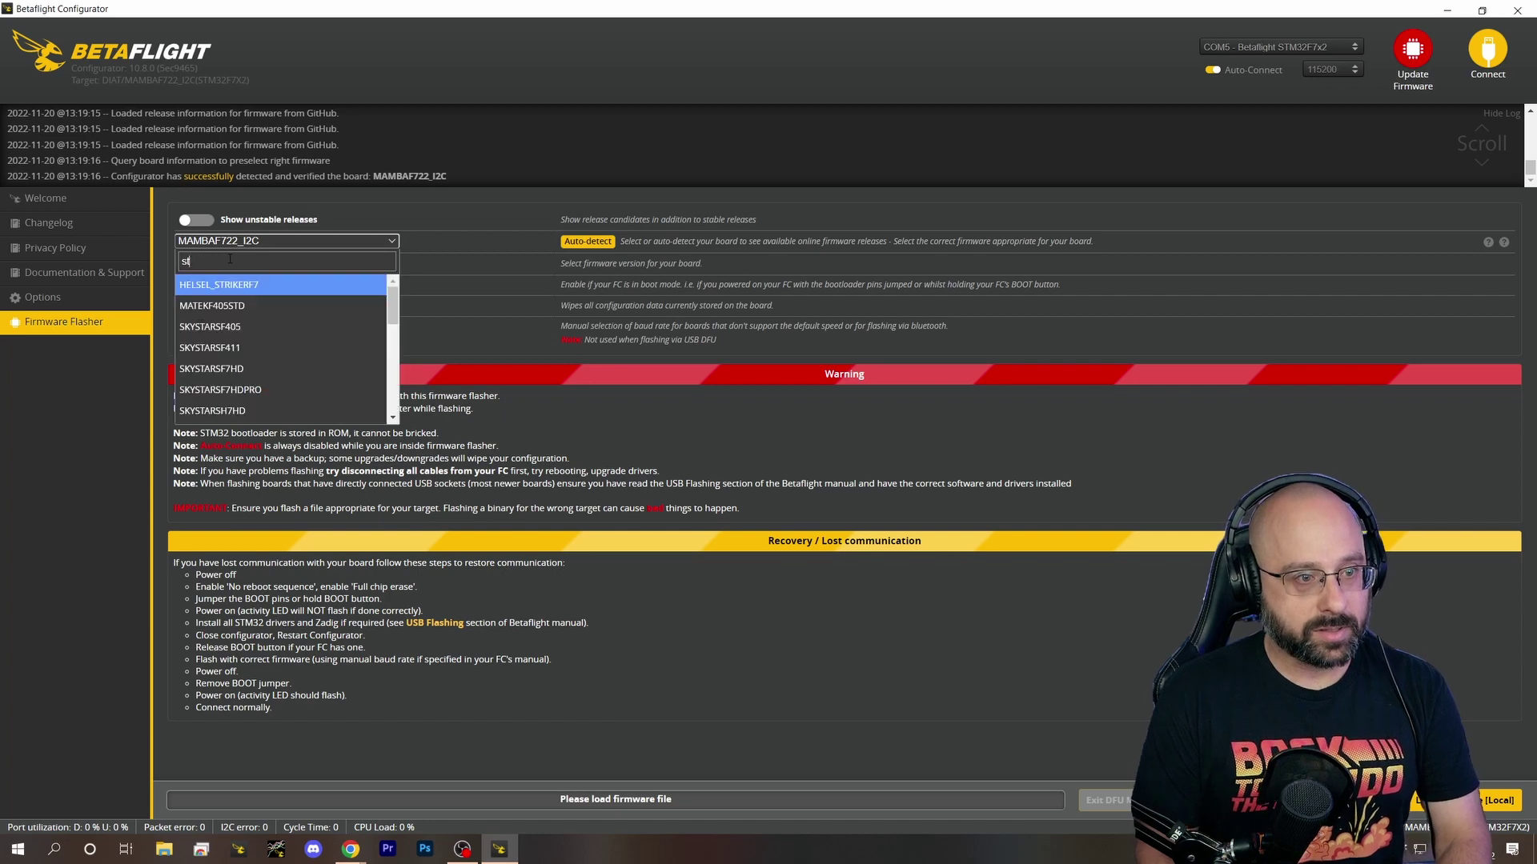
{"action": "type", "text": "m32"}
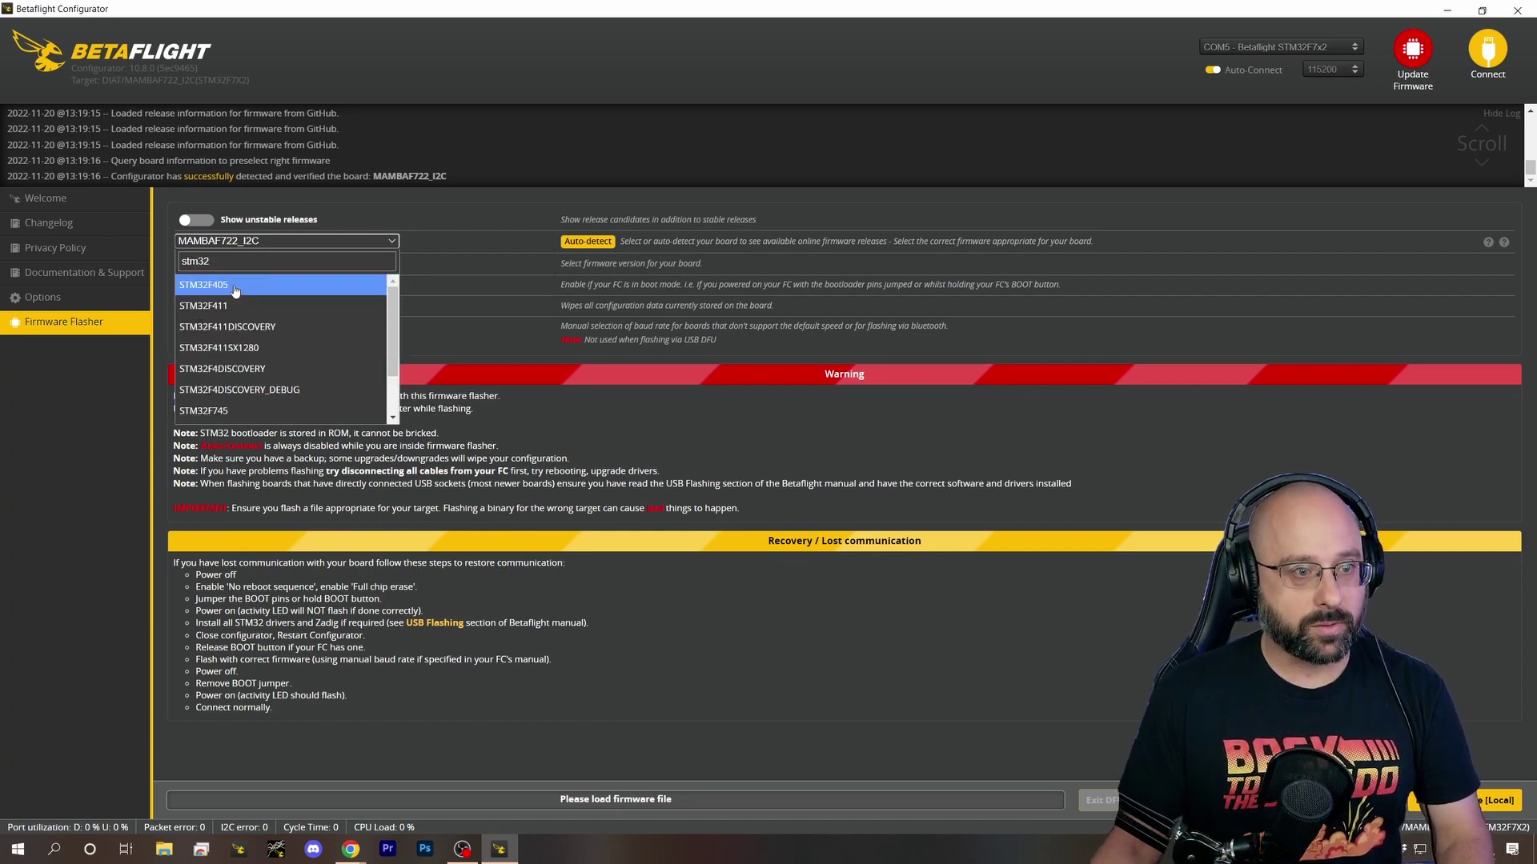
{"action": "left_click", "coordinate": [207, 282]}
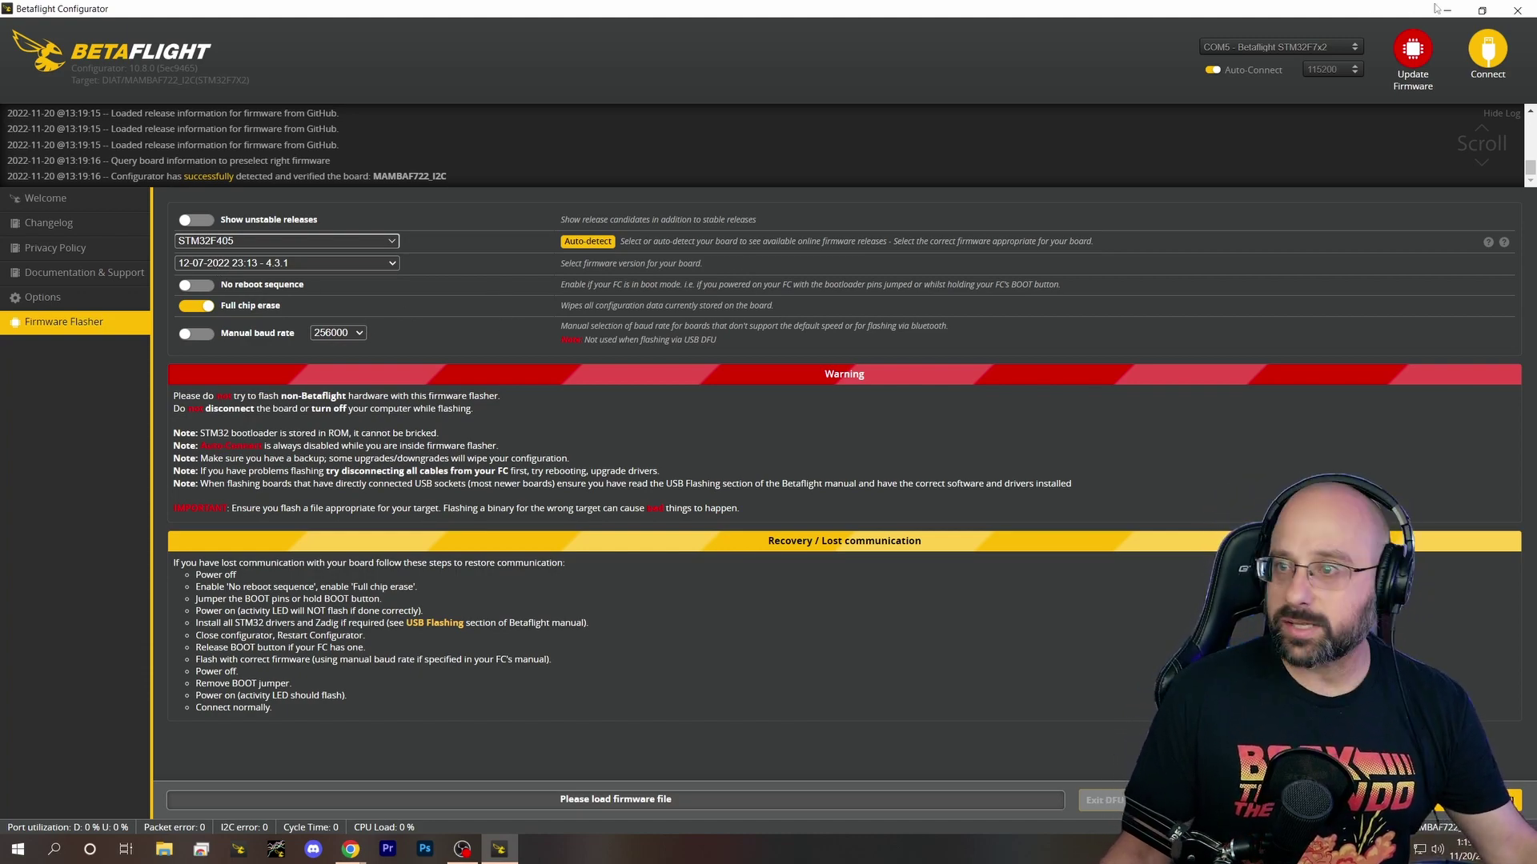
{"action": "left_click", "coordinate": [1516, 10]}
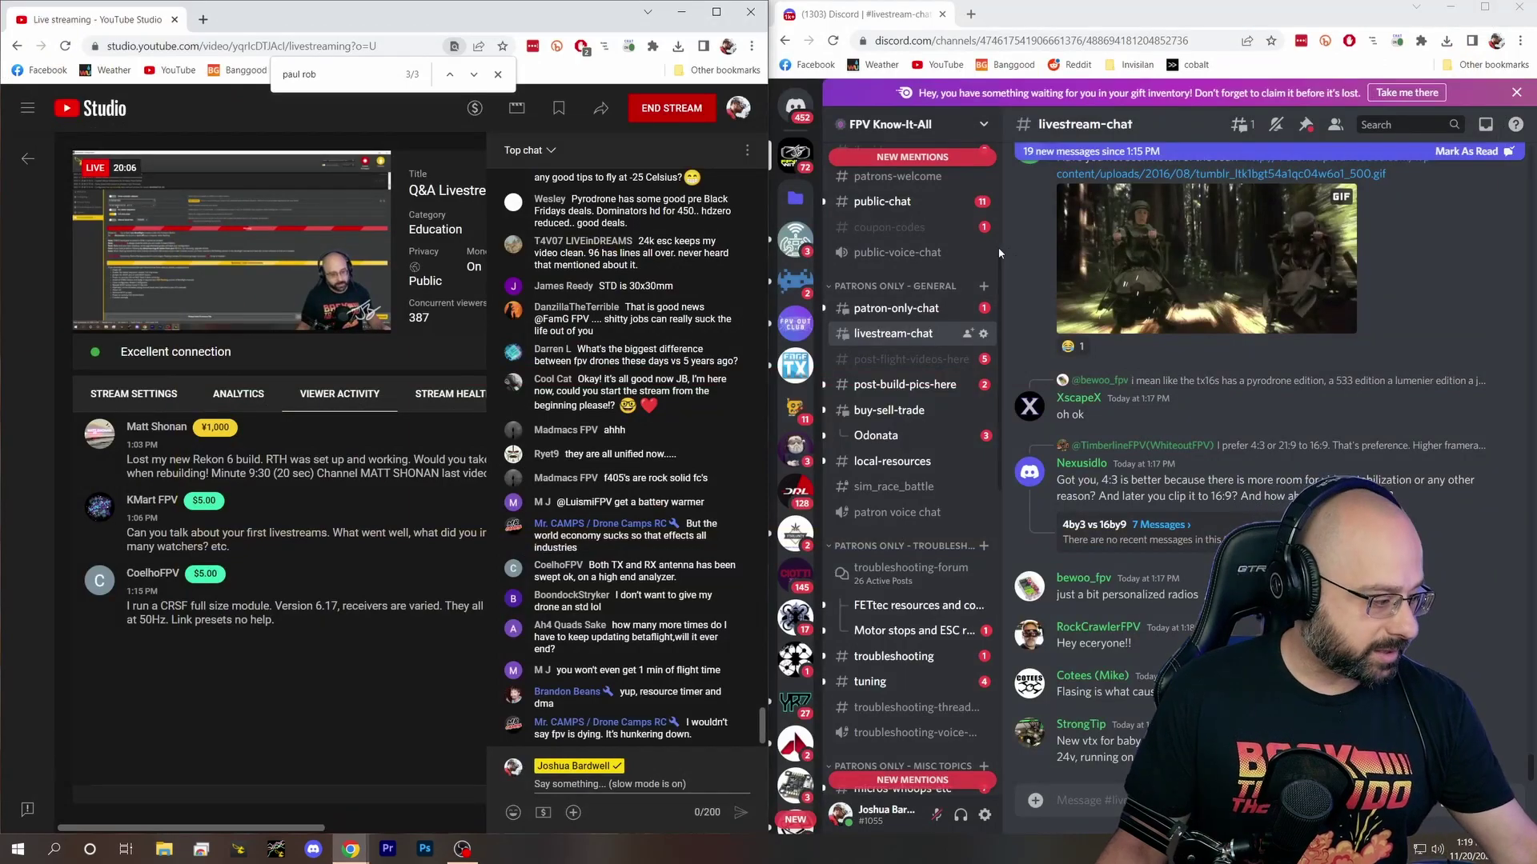